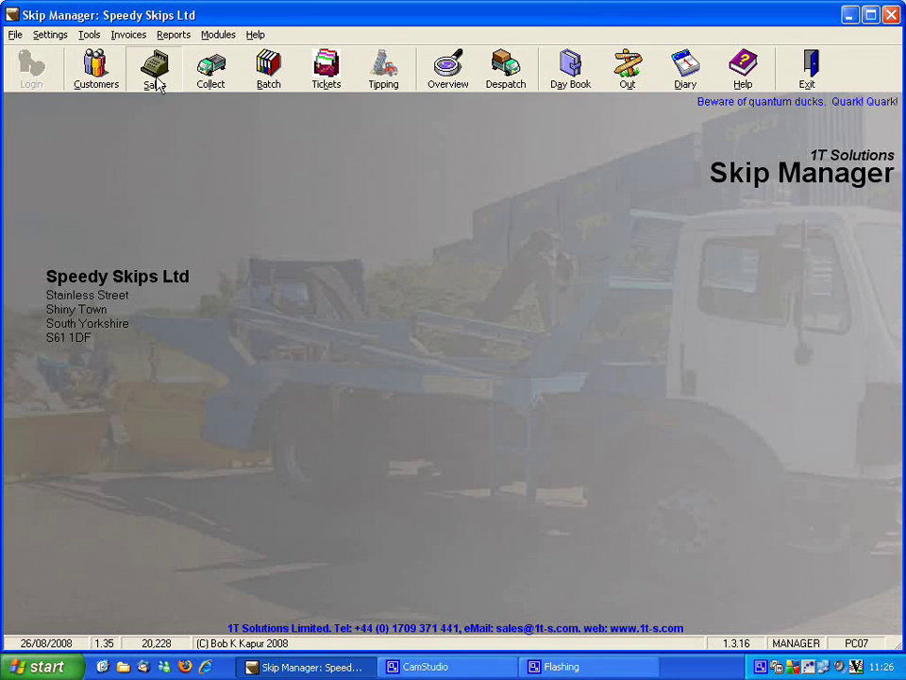
# - Start a new sales order with customer reference DOBBIN
pyautogui.click(158, 84)
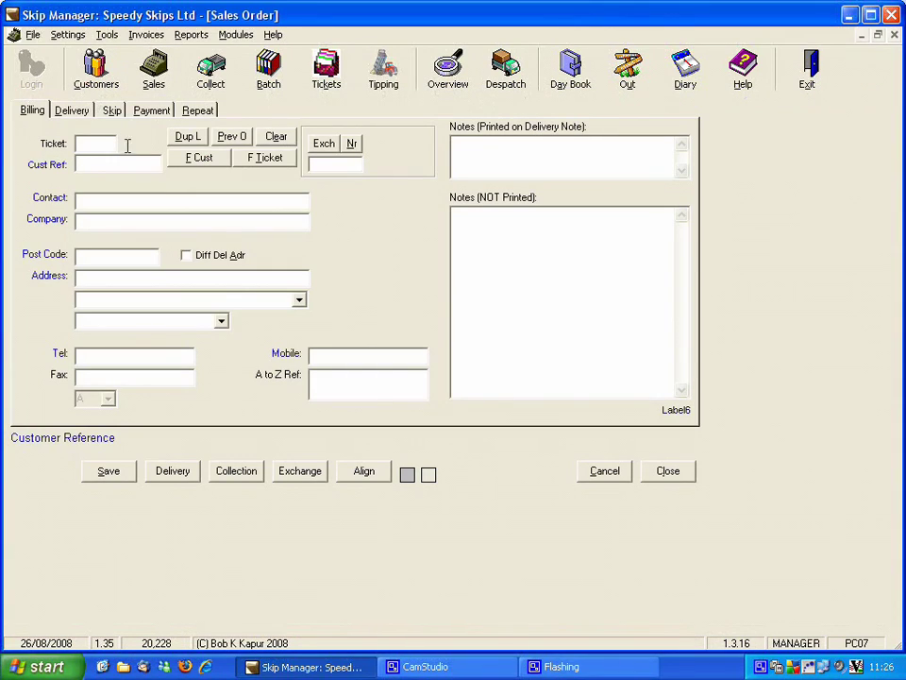
pyautogui.click(103, 167)
pyautogui.write('DOBBI')
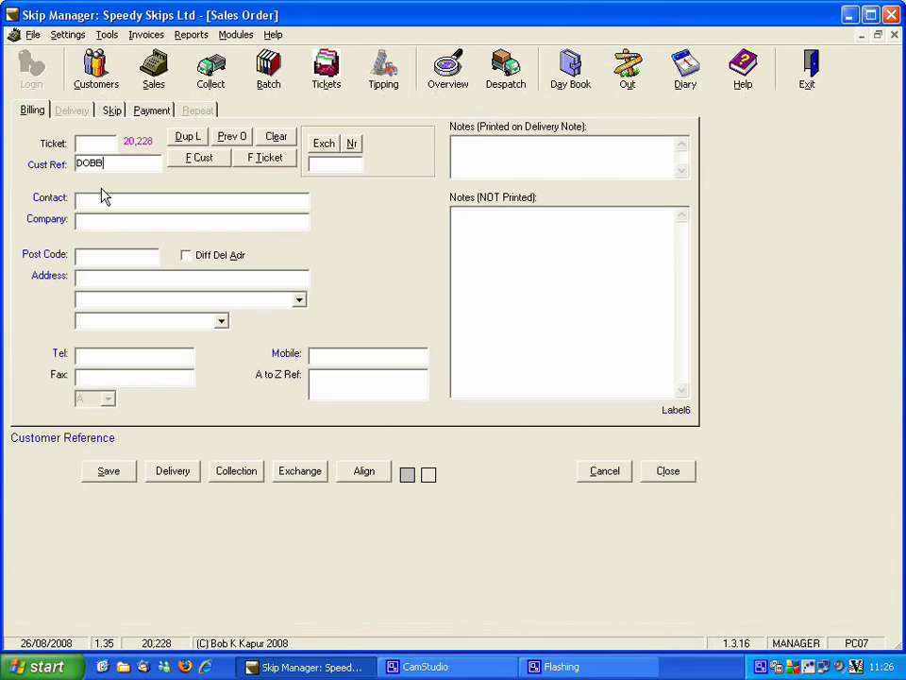
pyautogui.write('N')
# - Choose a 6 Ton skip delivered on 27/08/2008 between 12-1pm
pyautogui.click(114, 110)
pyautogui.click(106, 144)
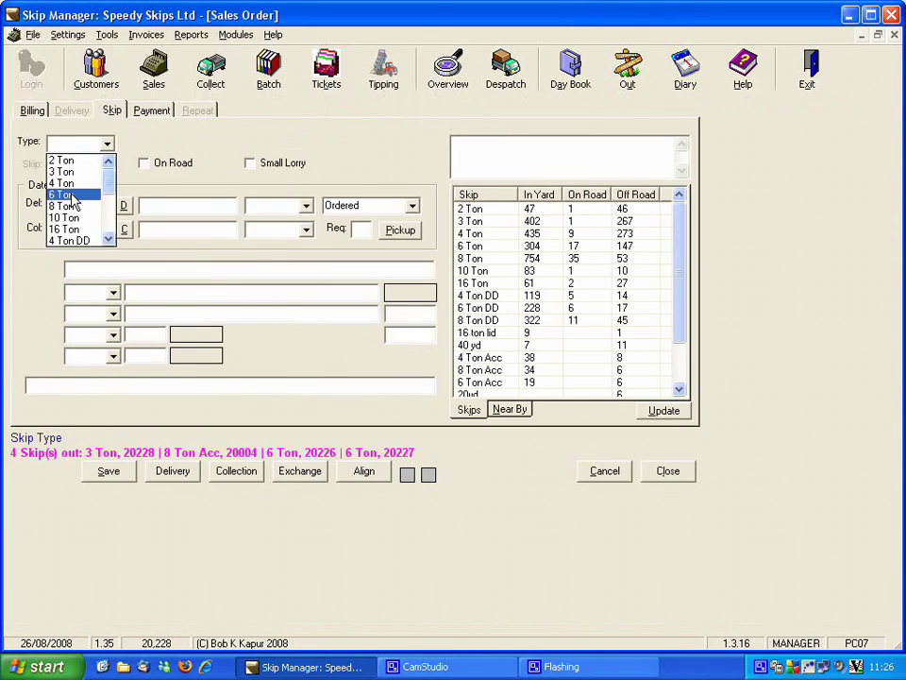
pyautogui.click(62, 194)
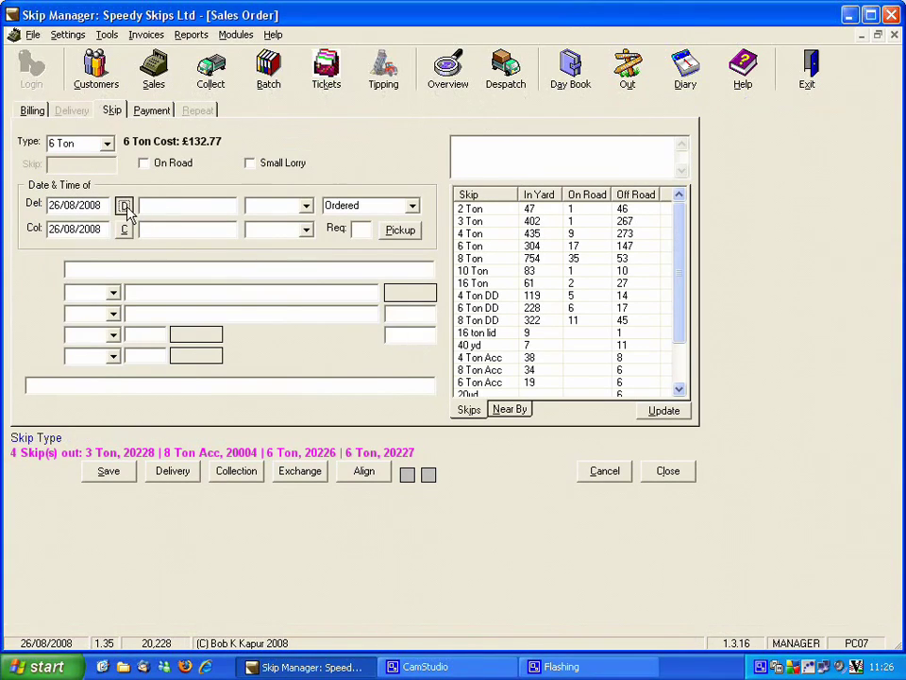
pyautogui.click(123, 205)
pyautogui.click(432, 374)
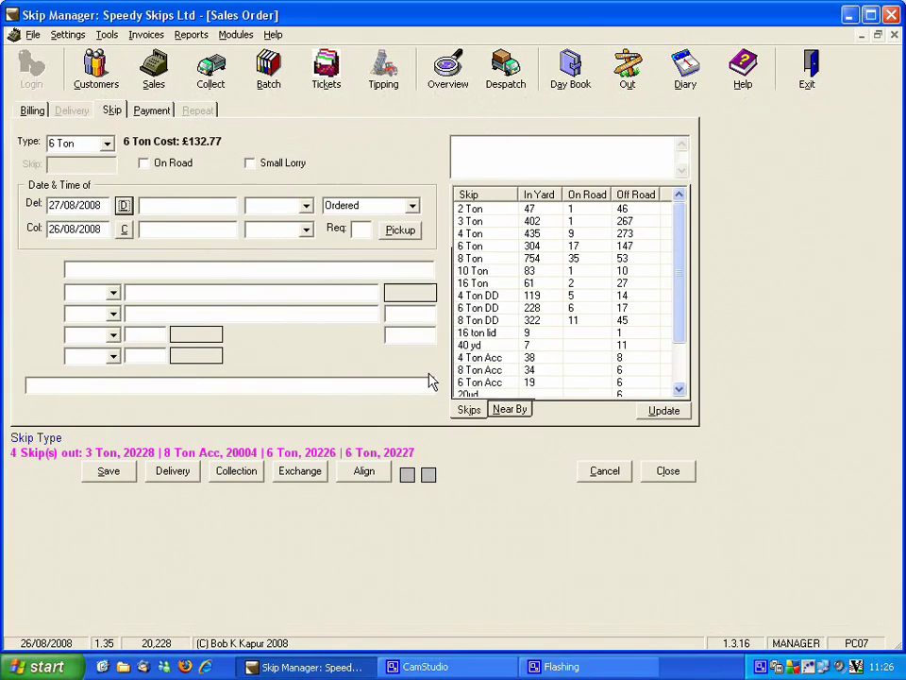
pyautogui.click(177, 207)
pyautogui.write('12-1')
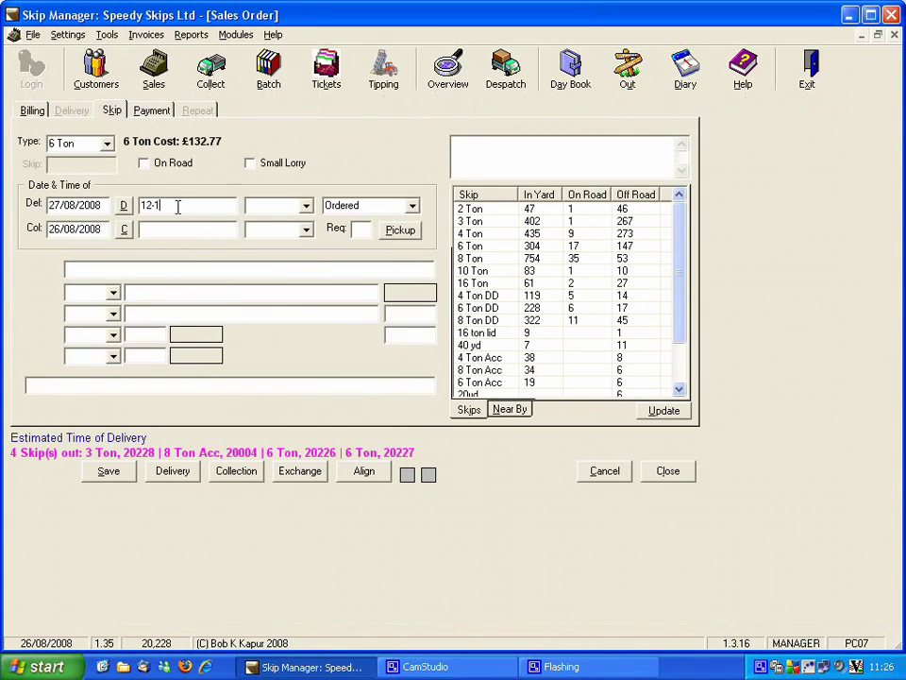
pyautogui.write('pm')
pyautogui.press('Tab')
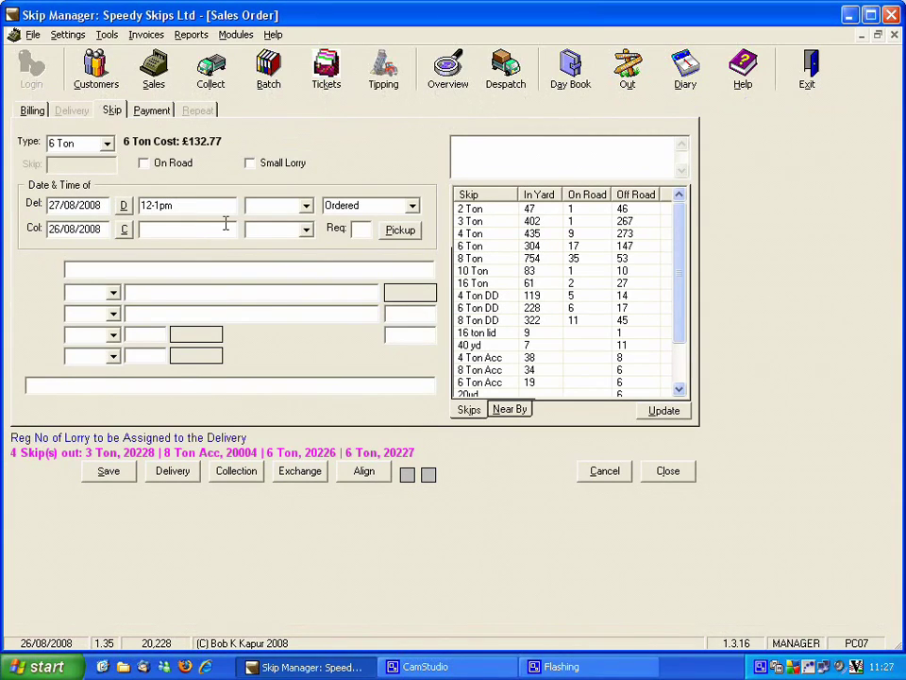
# - Add a Light & Council Permit charge, mark the 146.87 order paid, and print its delivery ticket
pyautogui.click(149, 111)
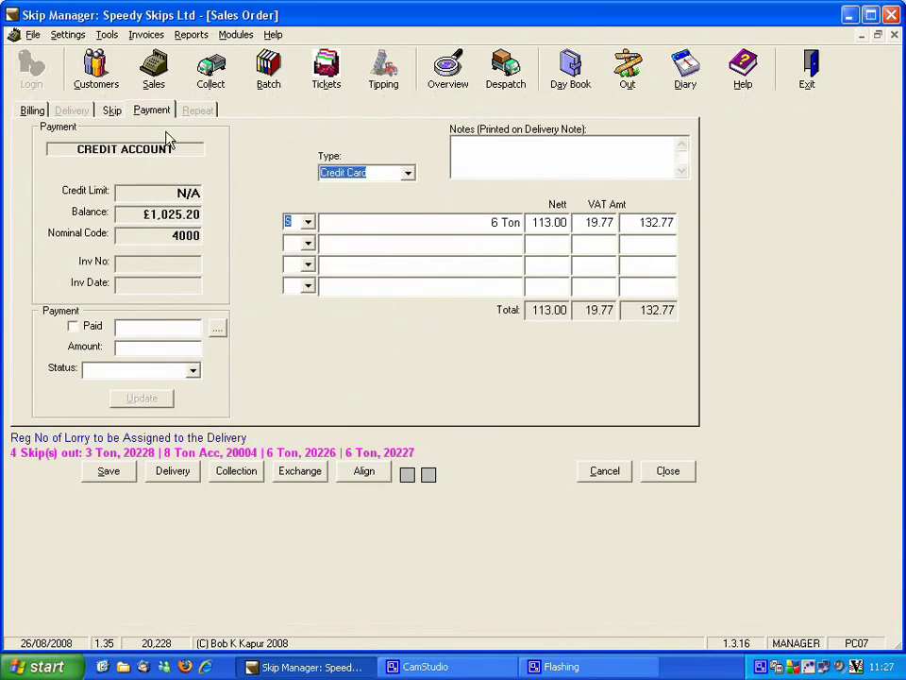
pyautogui.click(308, 245)
pyautogui.click(291, 283)
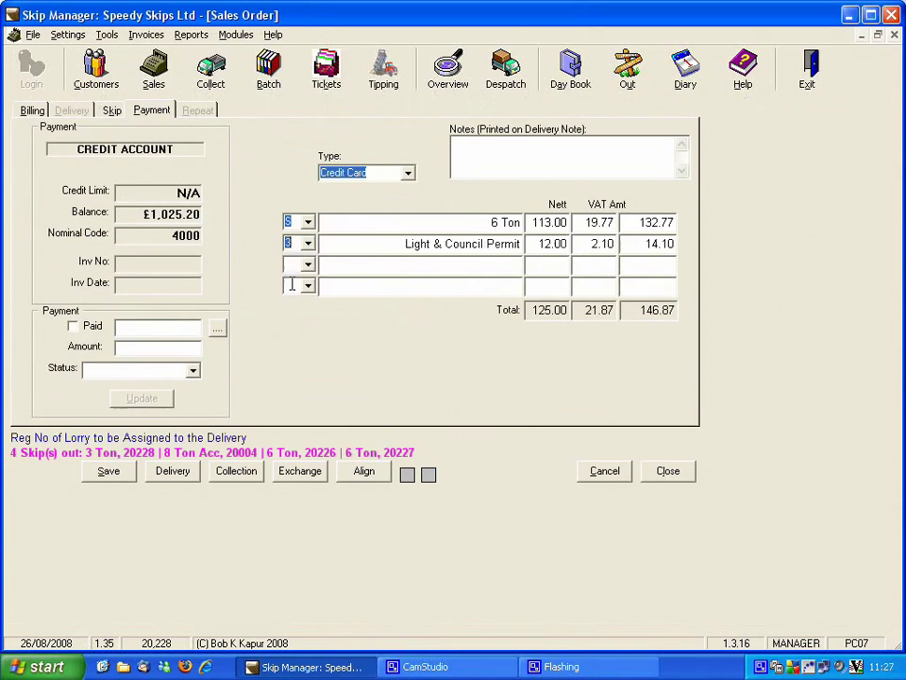
pyautogui.click(73, 328)
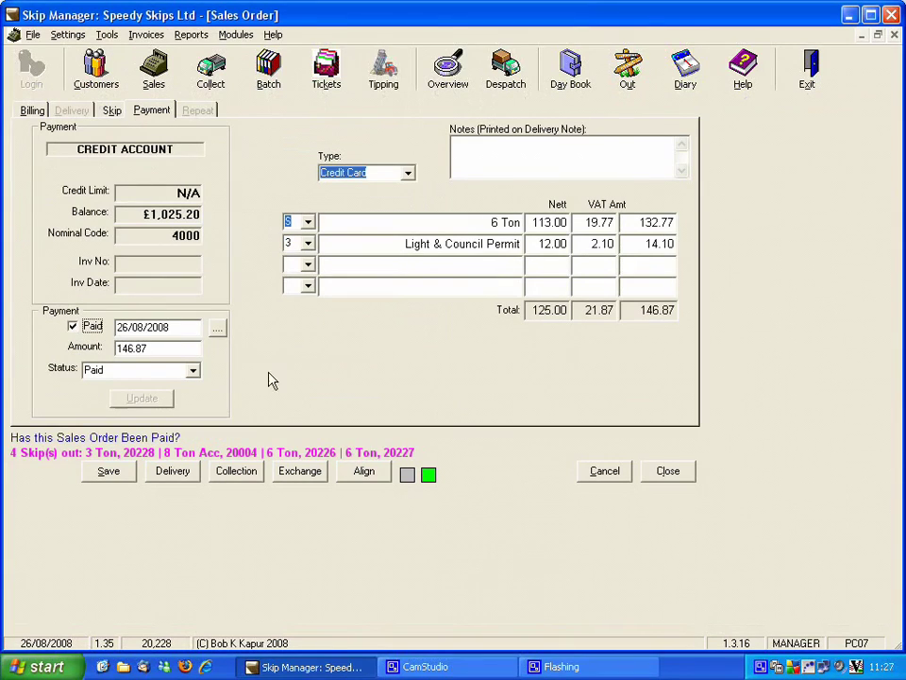
pyautogui.click(173, 479)
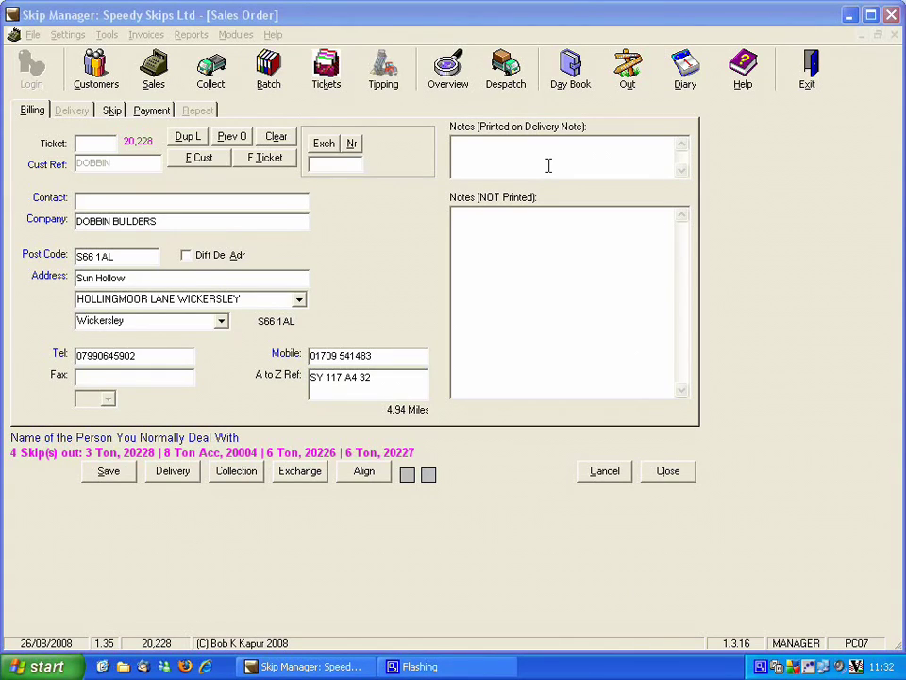
pyautogui.click(610, 475)
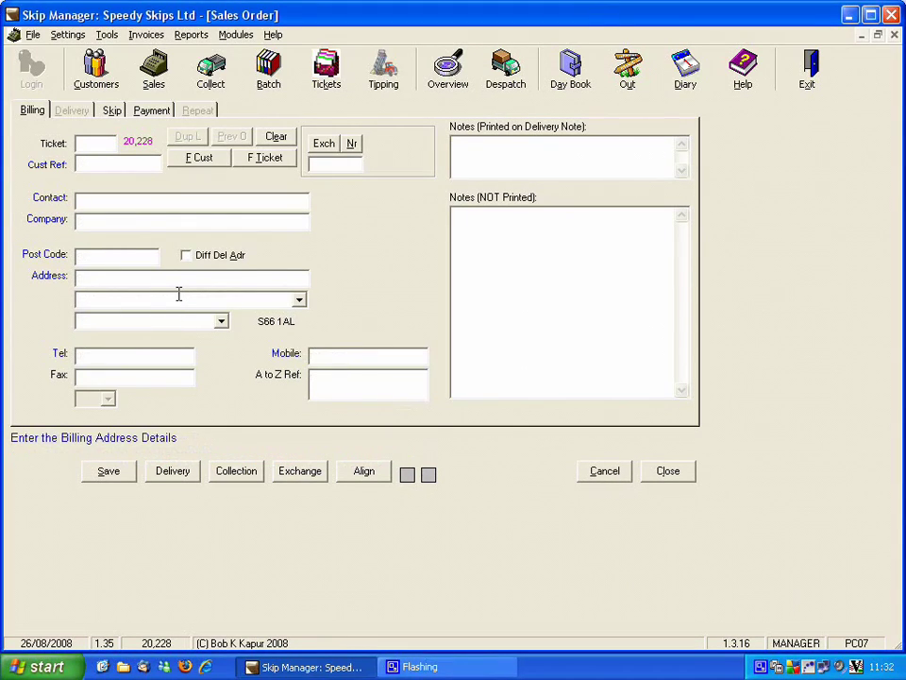
pyautogui.write('Bradgate')
pyautogui.click(102, 321)
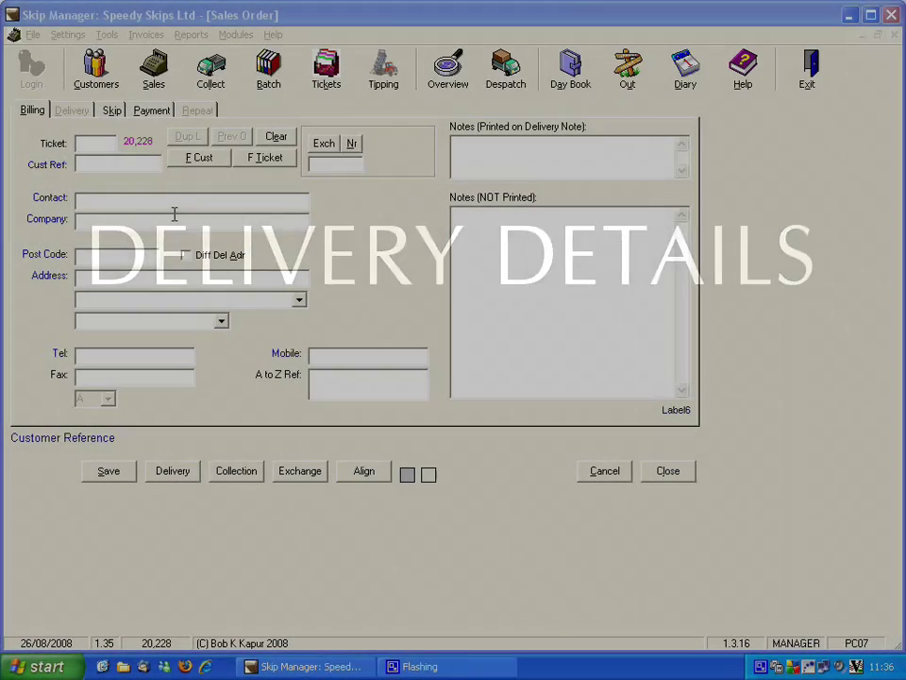
pyautogui.write('S6')
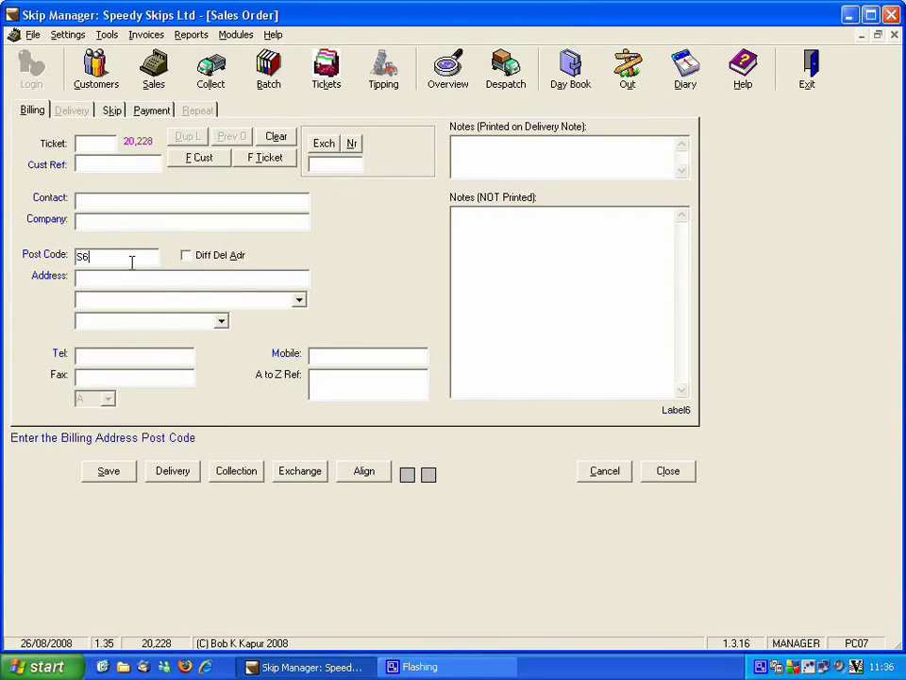
pyautogui.write('5 1NL')
pyautogui.press('Tab')
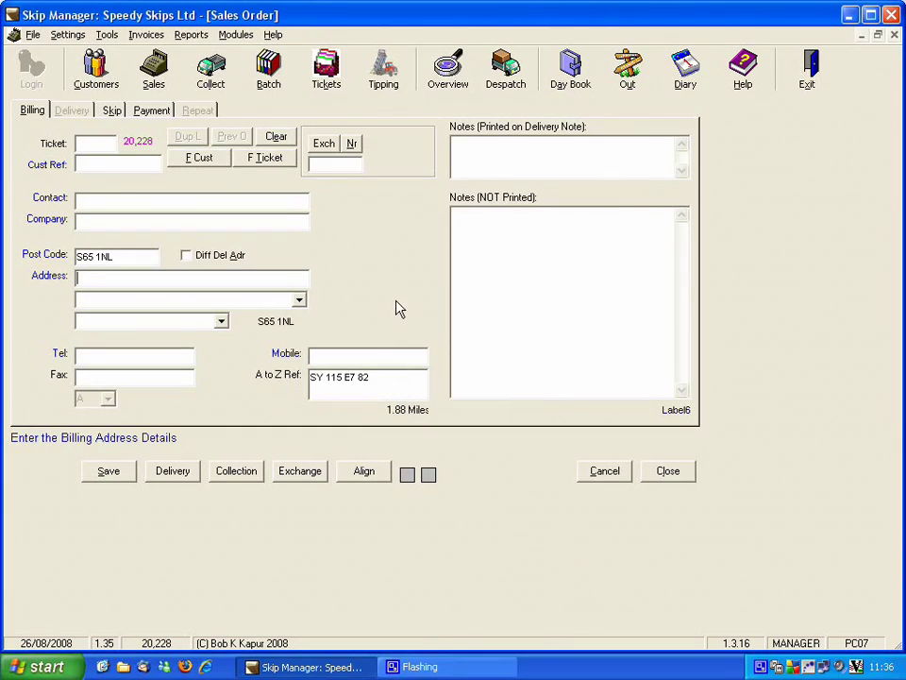
pyautogui.click(192, 256)
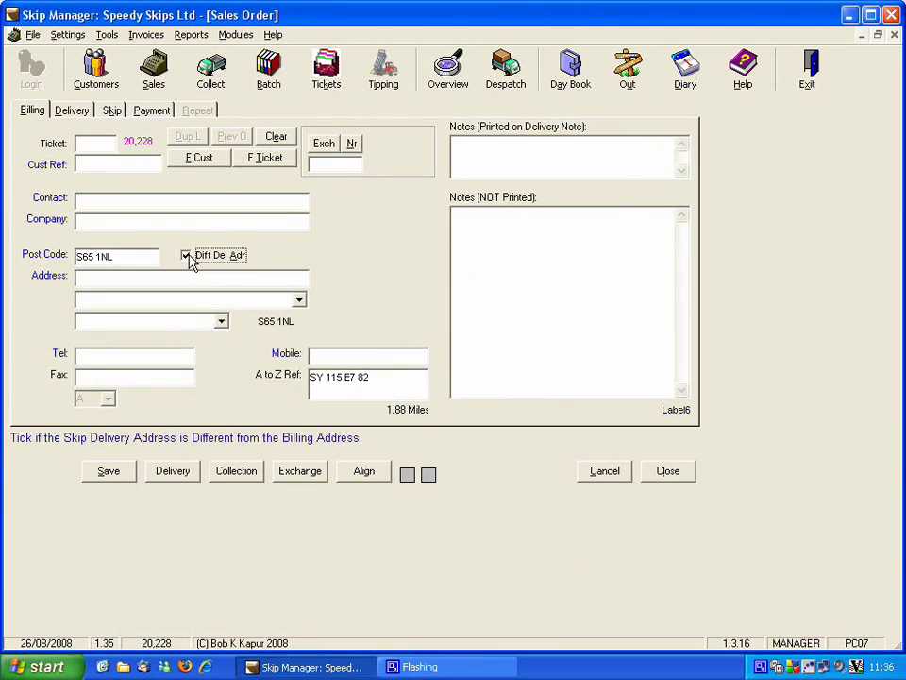
pyautogui.click(75, 112)
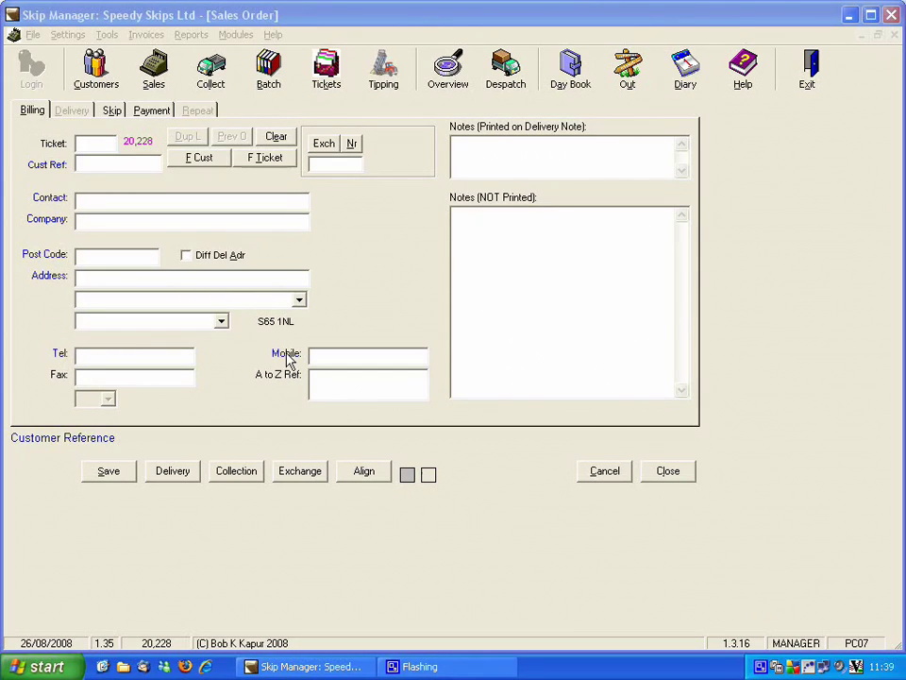
pyautogui.click(124, 219)
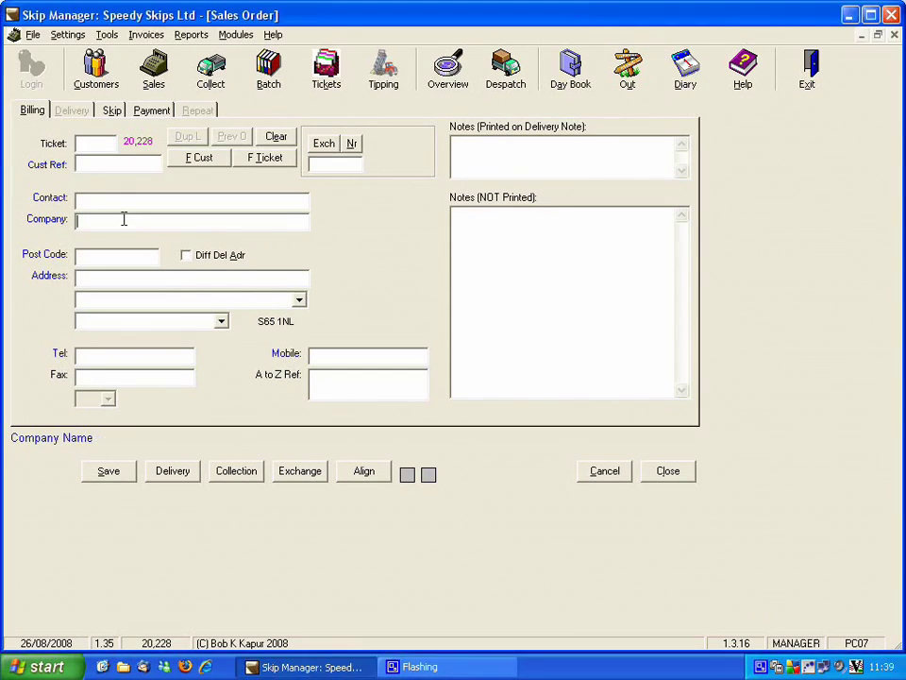
pyautogui.write('DOB')
pyautogui.click(202, 160)
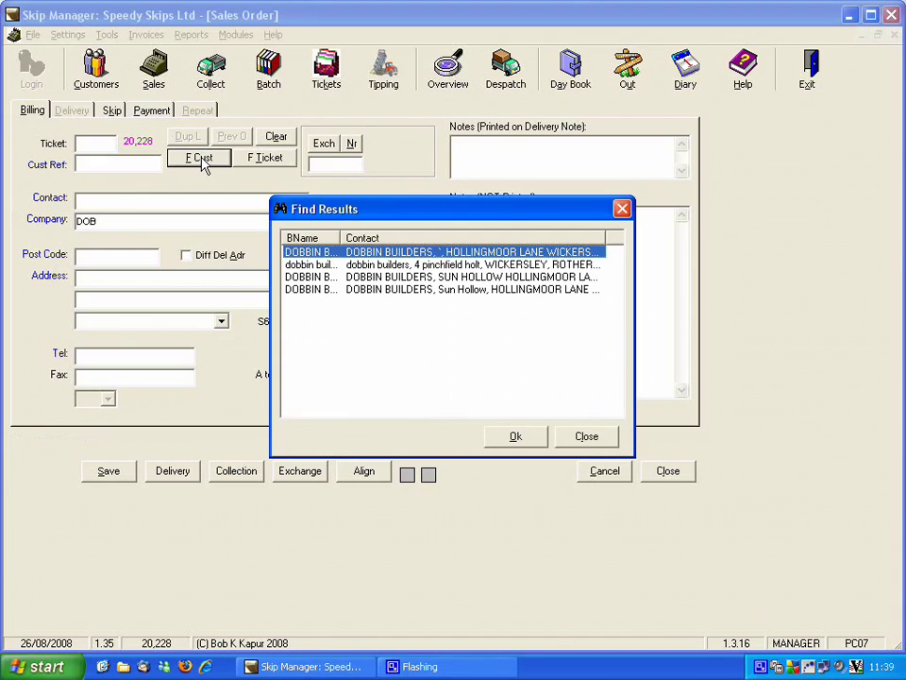
pyautogui.click(328, 292)
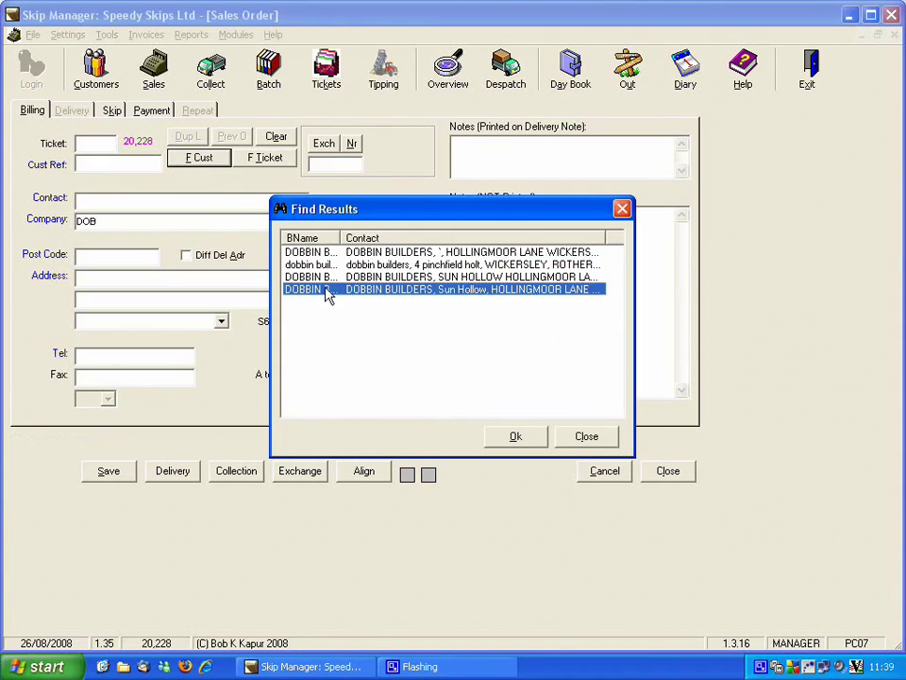
pyautogui.click(516, 438)
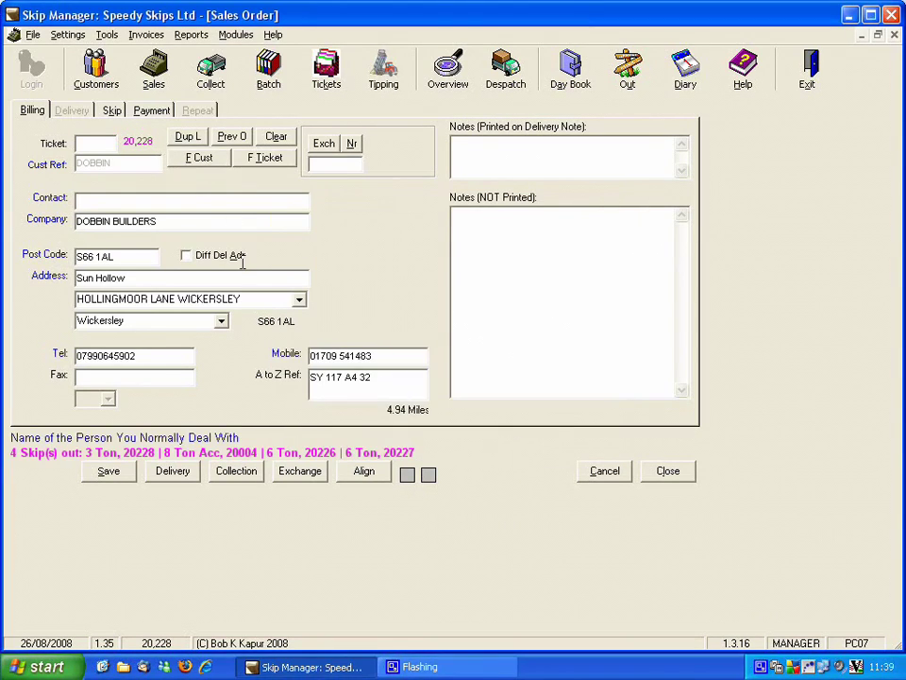
pyautogui.click(229, 140)
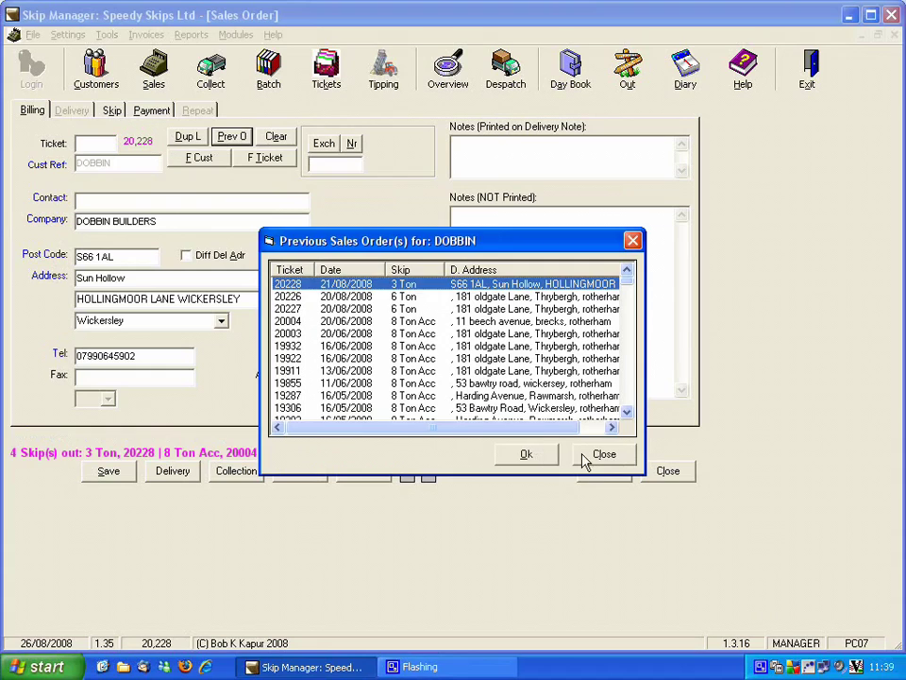
pyautogui.click(603, 455)
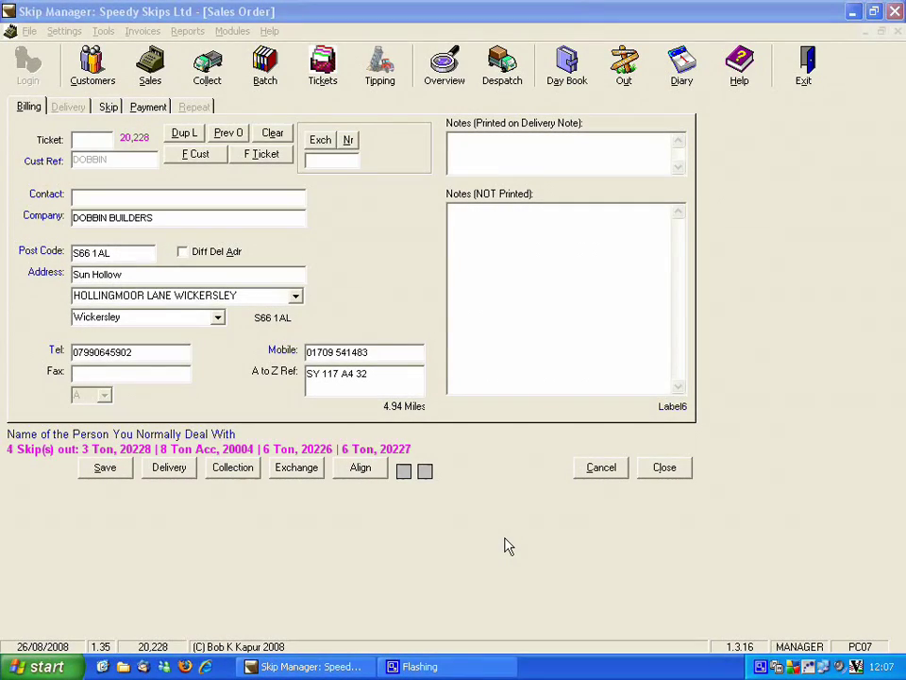
pyautogui.click(321, 142)
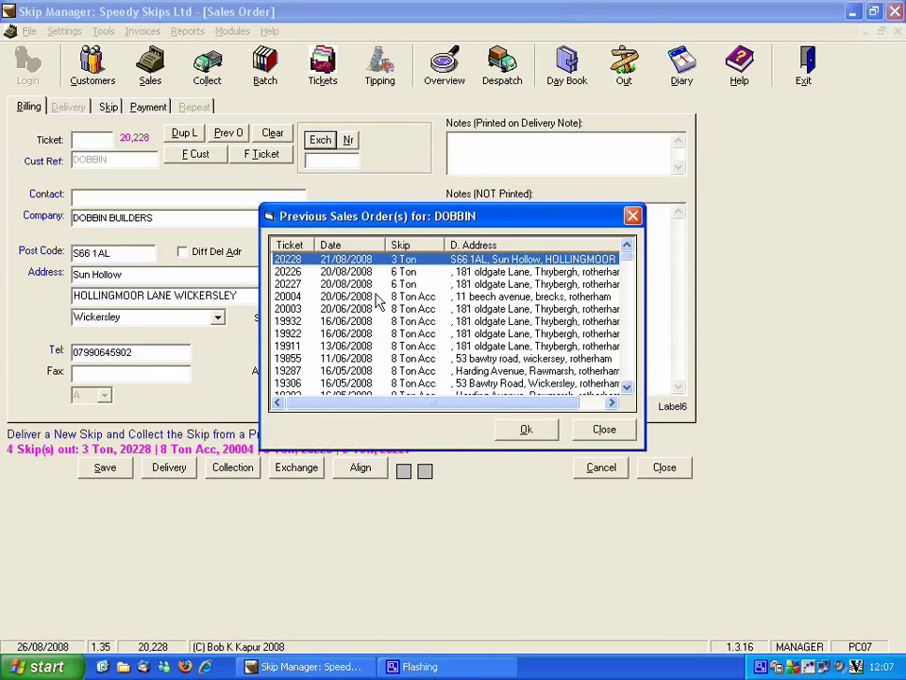
pyautogui.click(525, 428)
pyautogui.click(350, 160)
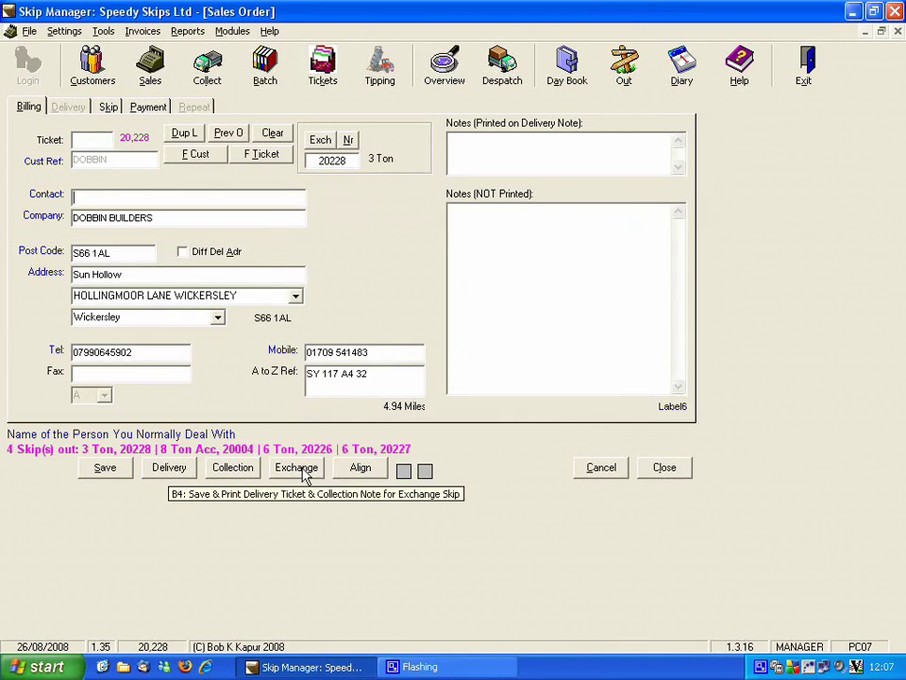
# - Print the exchange delivery and collection tickets, then clear the form and dismiss the password prompt
pyautogui.click(304, 469)
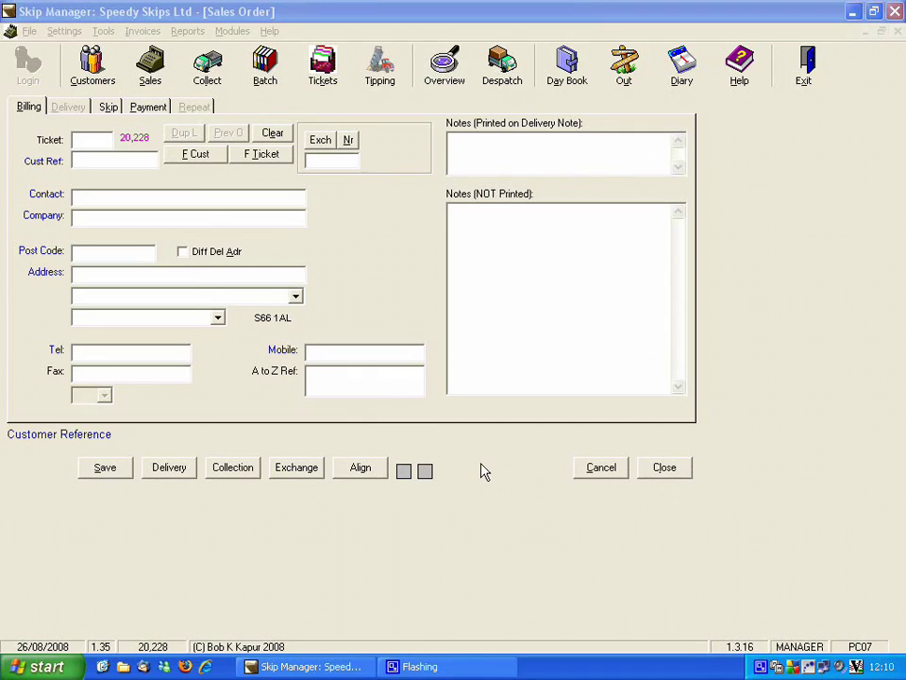
pyautogui.click(273, 134)
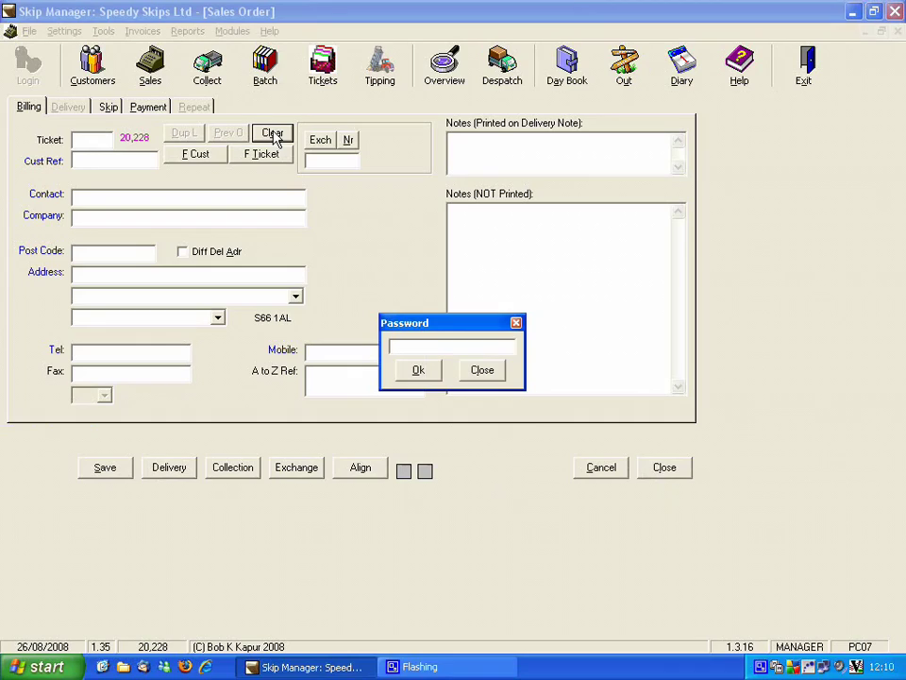
pyautogui.click(482, 371)
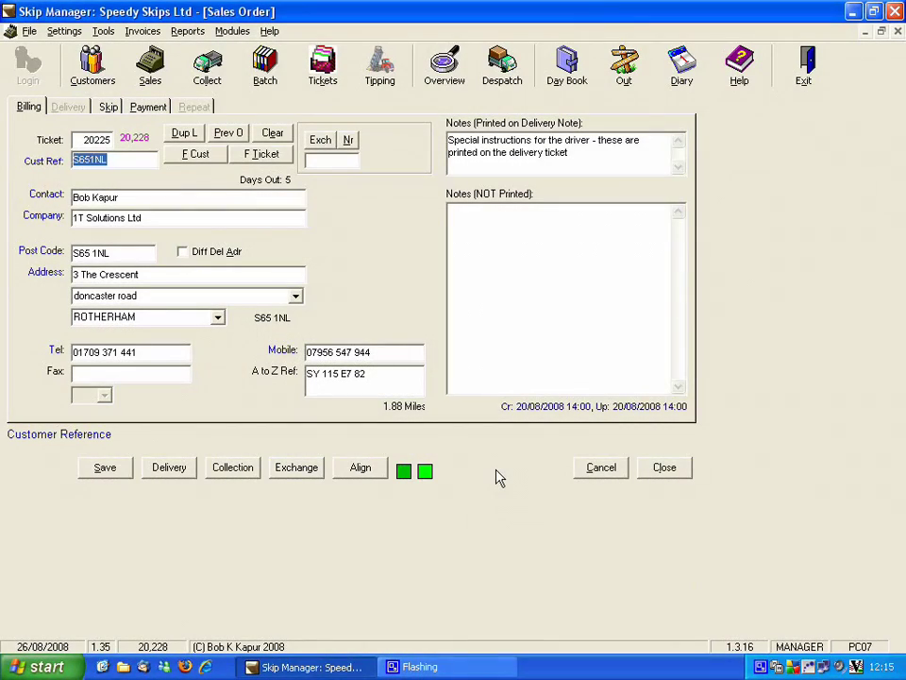
# - Pick the nearest skip out, the 8 Ton DD on ticket 20188, as the exchange
pyautogui.click(109, 107)
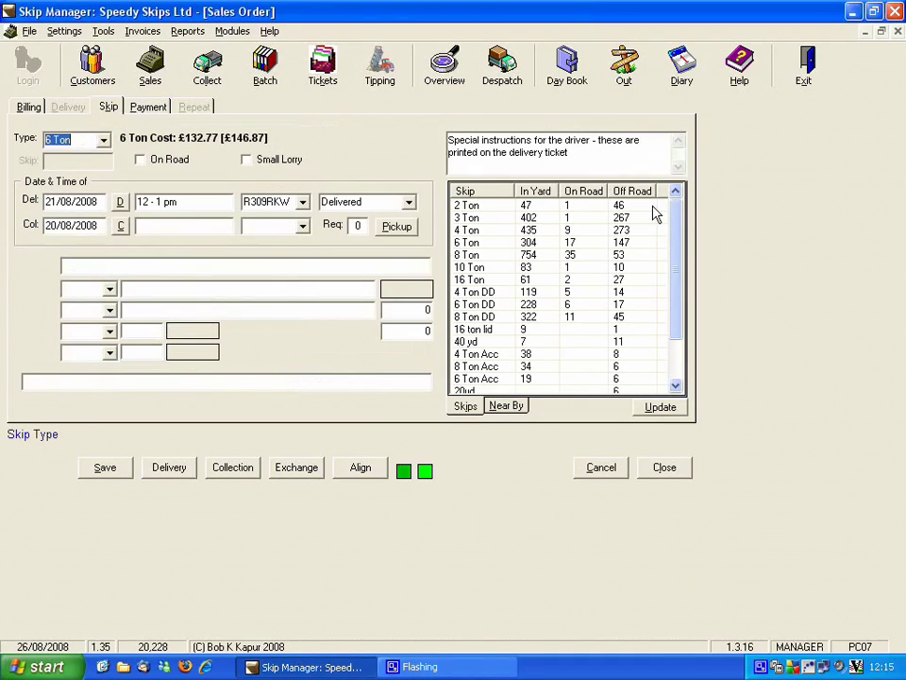
pyautogui.click(510, 406)
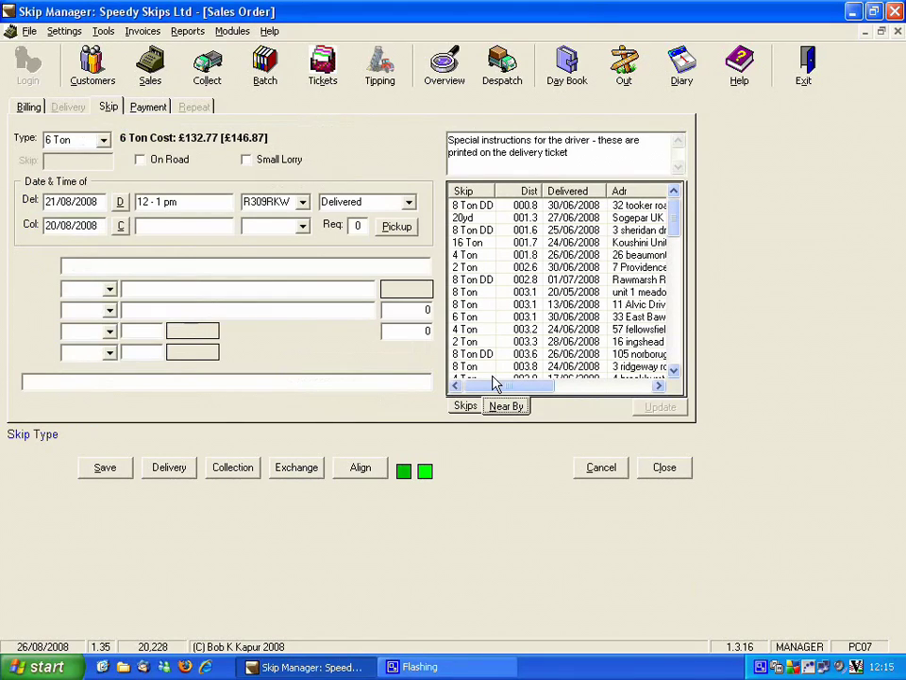
pyautogui.click(504, 208)
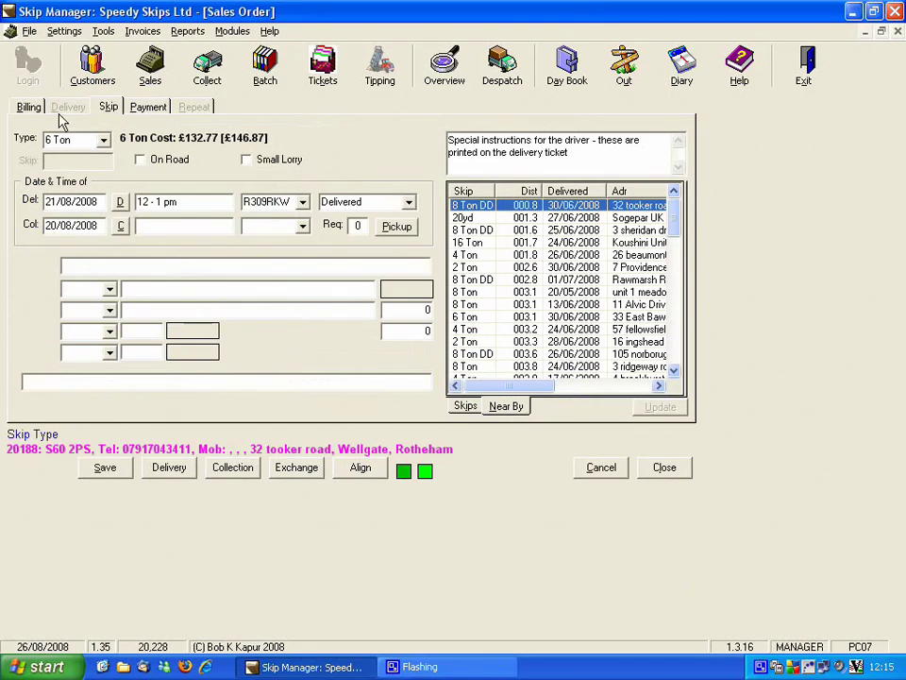
pyautogui.click(28, 107)
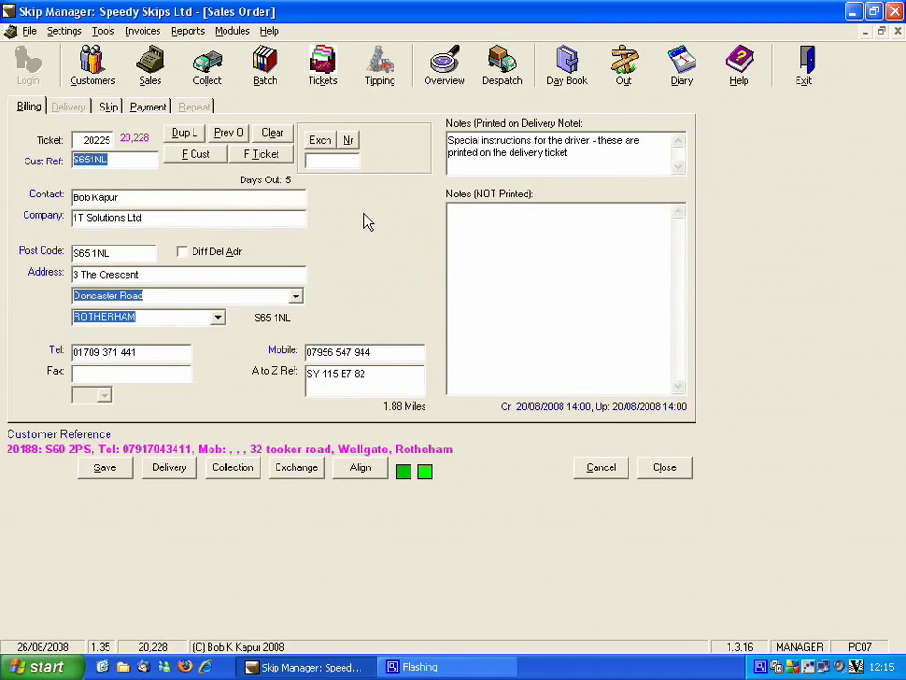
pyautogui.click(349, 141)
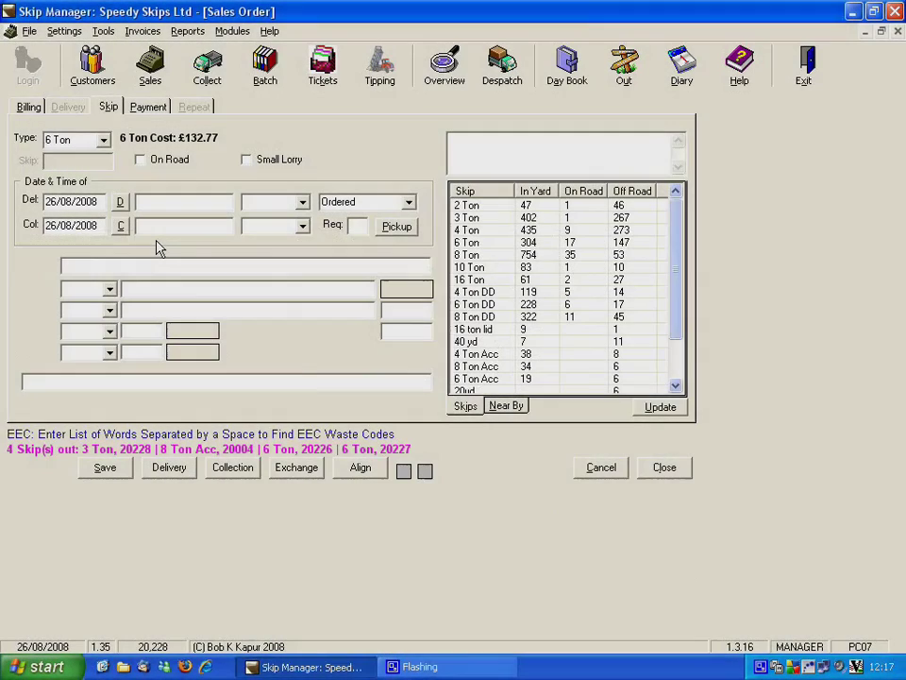
# - Assign EEC waste code 1701 for concrete, bricks, tiles and ceramics
pyautogui.write('bricks')
pyautogui.press('Return')
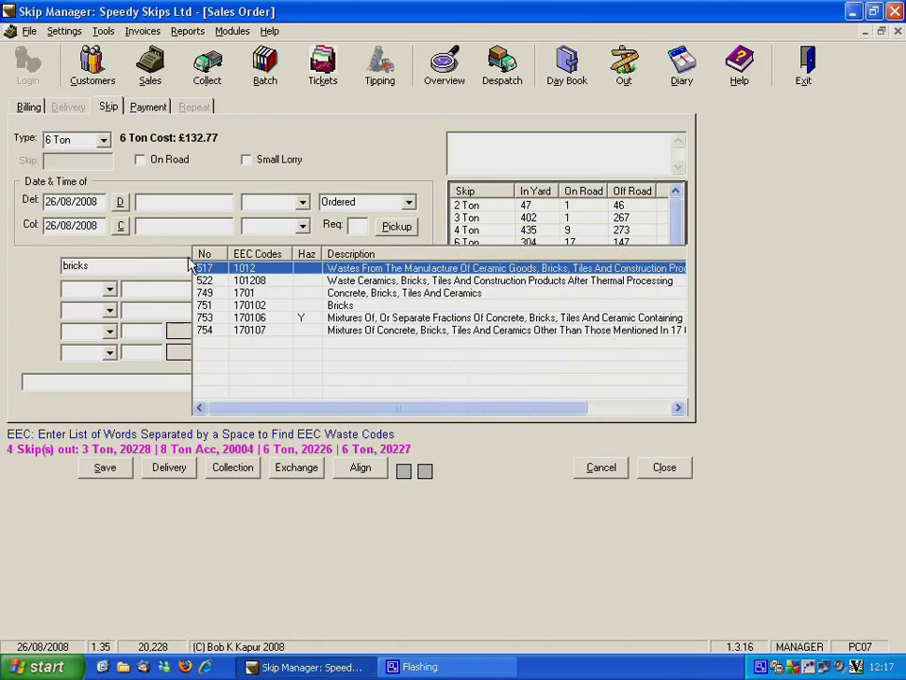
pyautogui.click(213, 288)
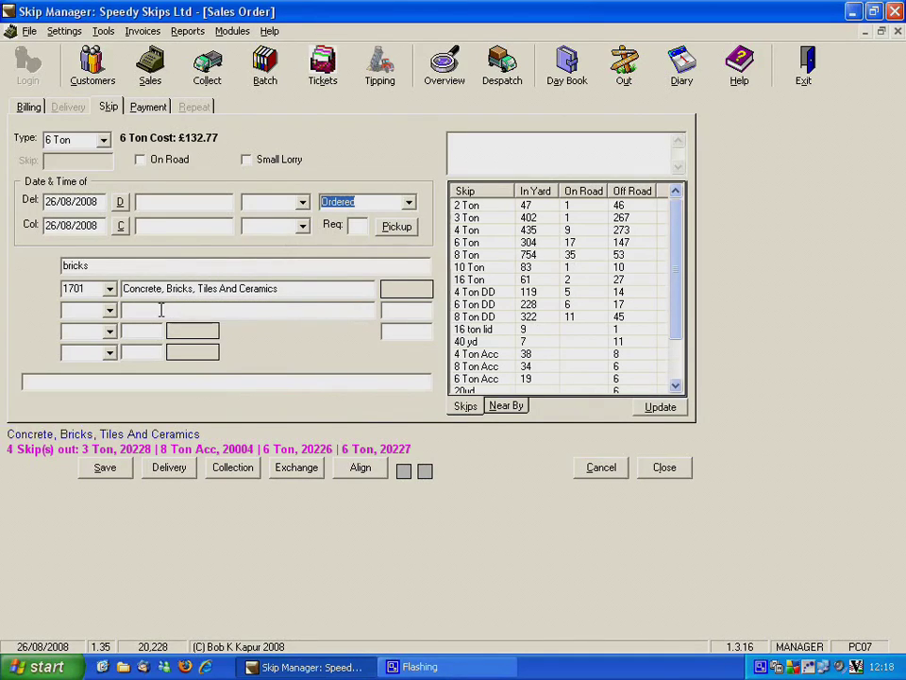
# - Use the w.maw tare weight of 9840 with 12500 laden weight, and mark the skip on road
pyautogui.click(109, 311)
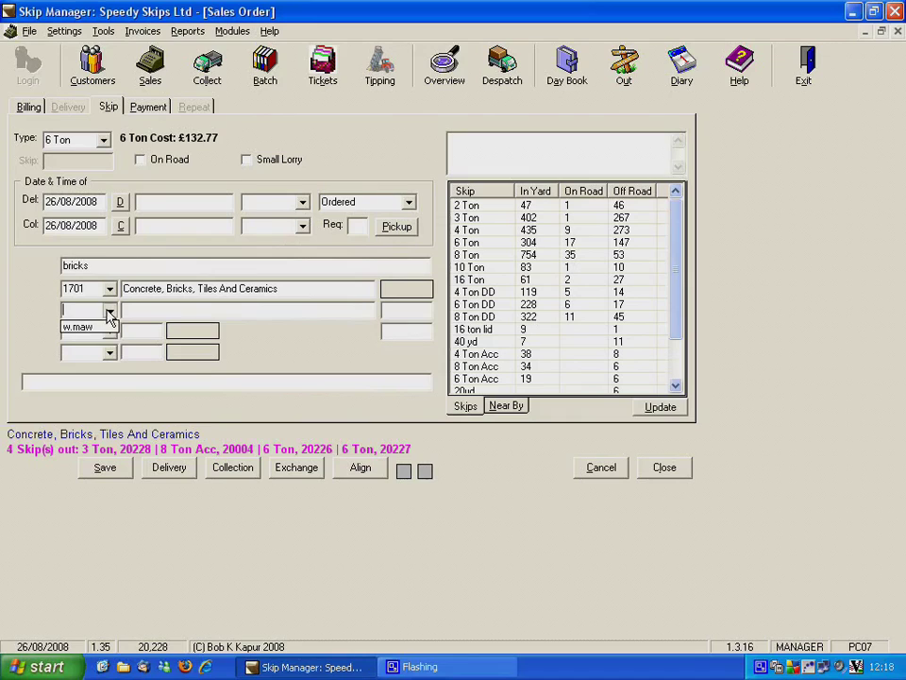
pyautogui.click(98, 329)
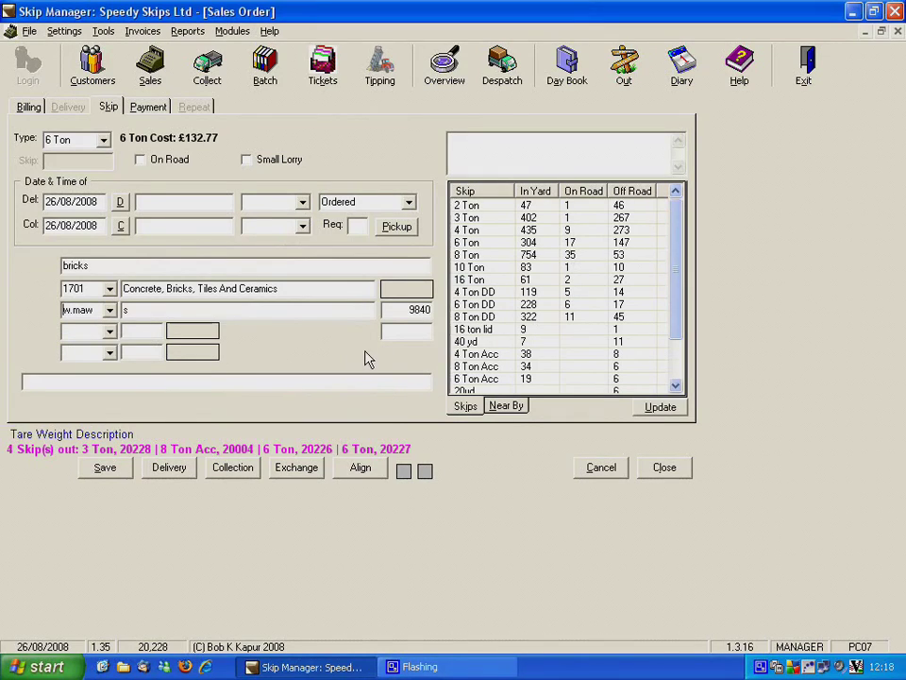
pyautogui.click(389, 332)
pyautogui.write('1')
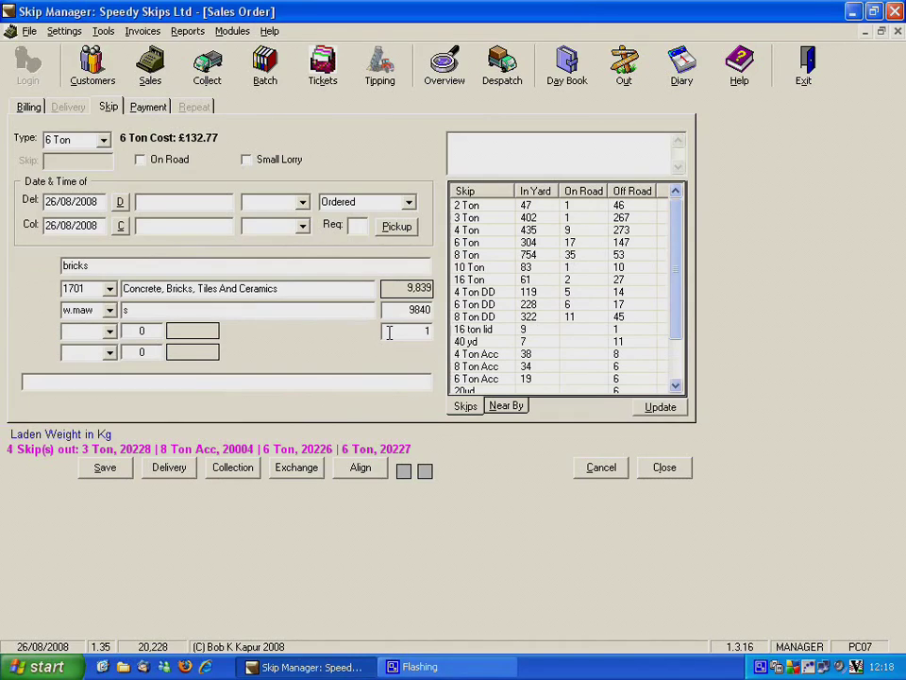
pyautogui.write('2500')
pyautogui.click(154, 160)
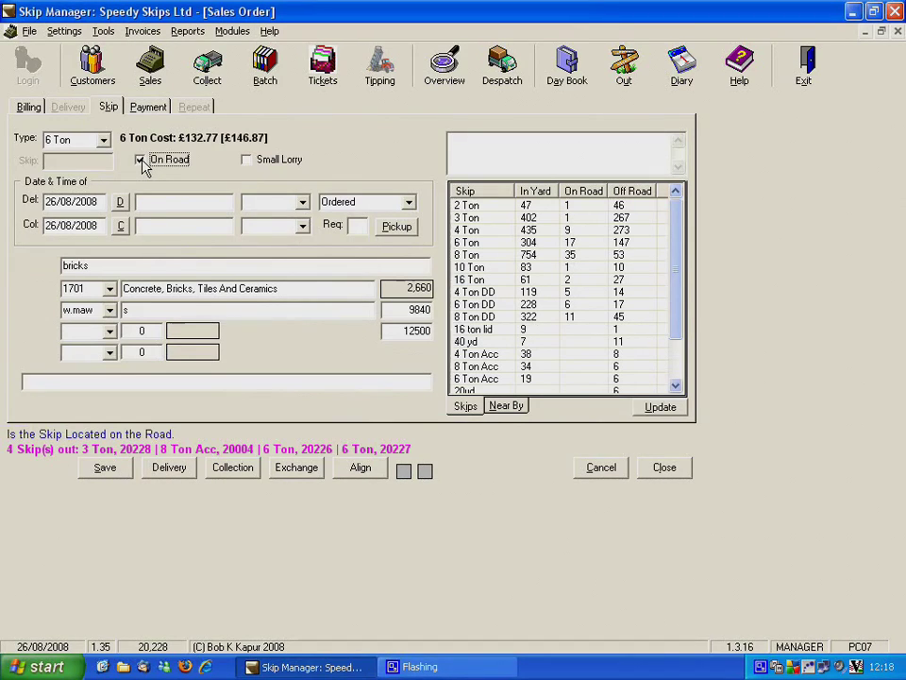
pyautogui.click(154, 110)
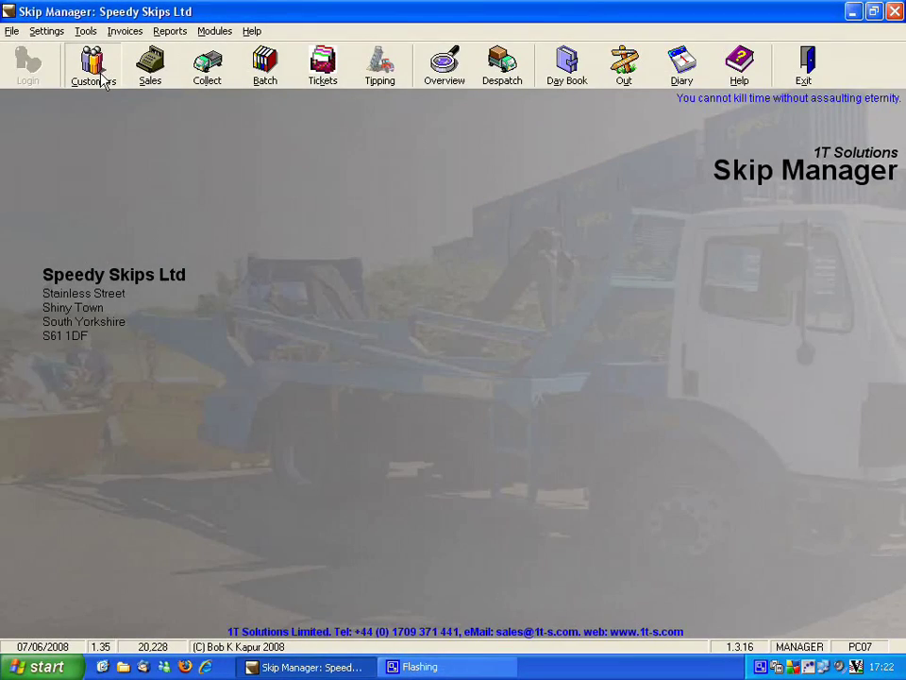
# - Load customer DOBBIN in Customer Management and view its 182-order history
pyautogui.click(93, 66)
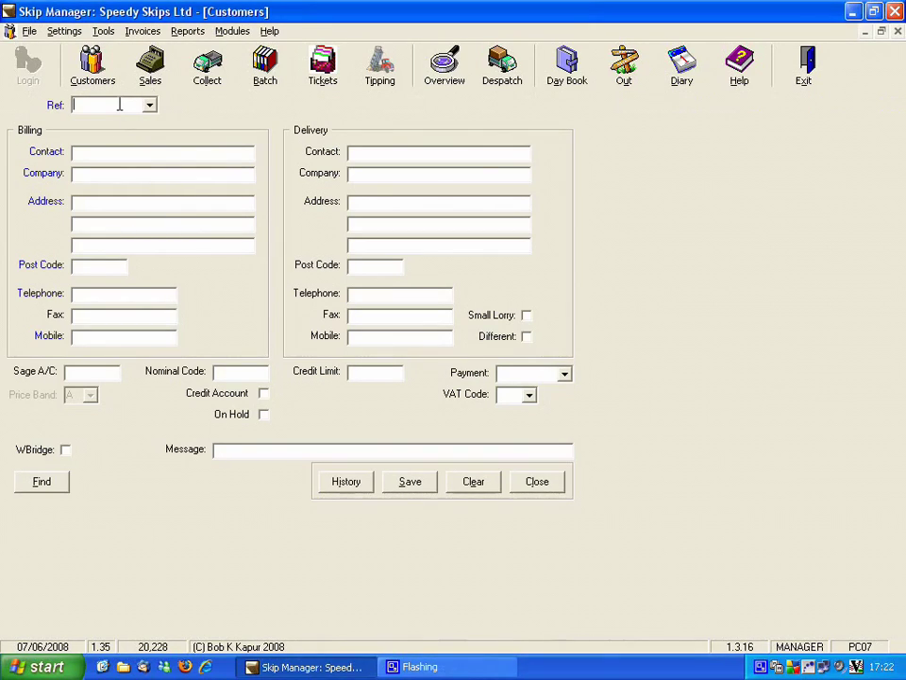
pyautogui.write('DOBB')
pyautogui.write('IN')
pyautogui.press('Return')
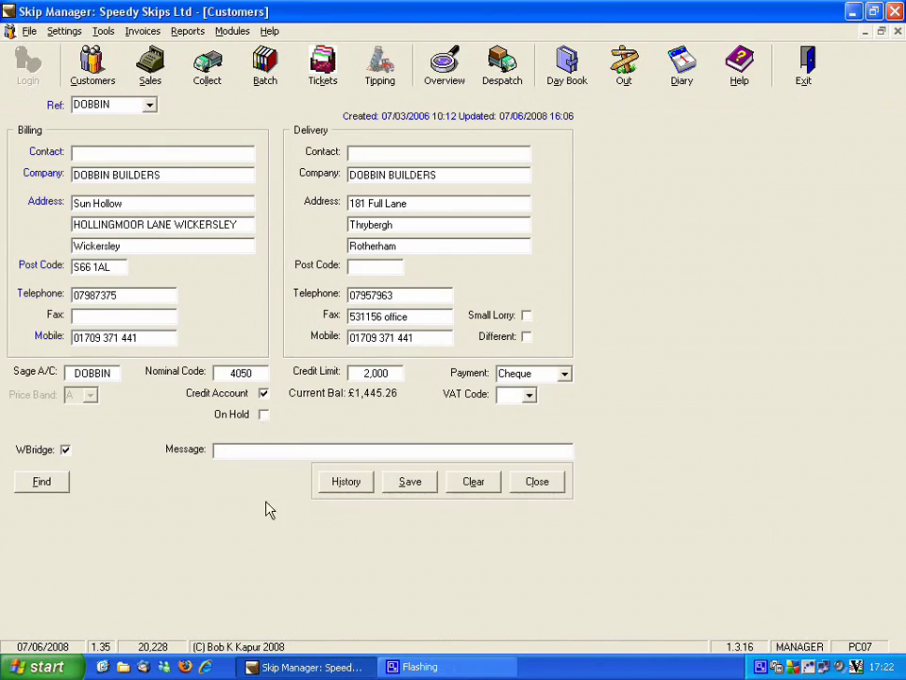
pyautogui.click(345, 485)
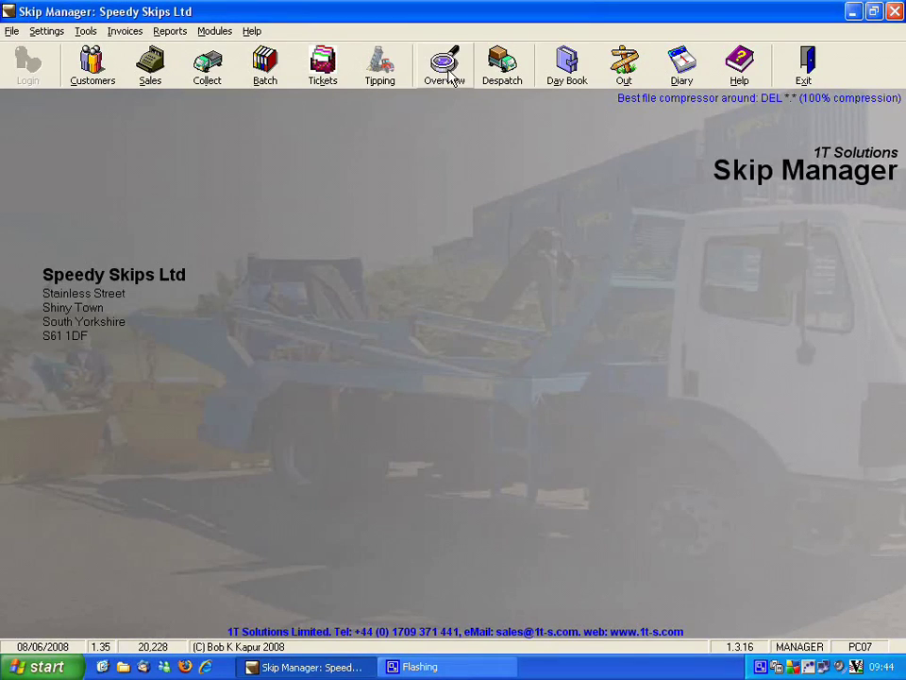
# - Show the skips hired overview filtered to ALL skip types
pyautogui.click(445, 66)
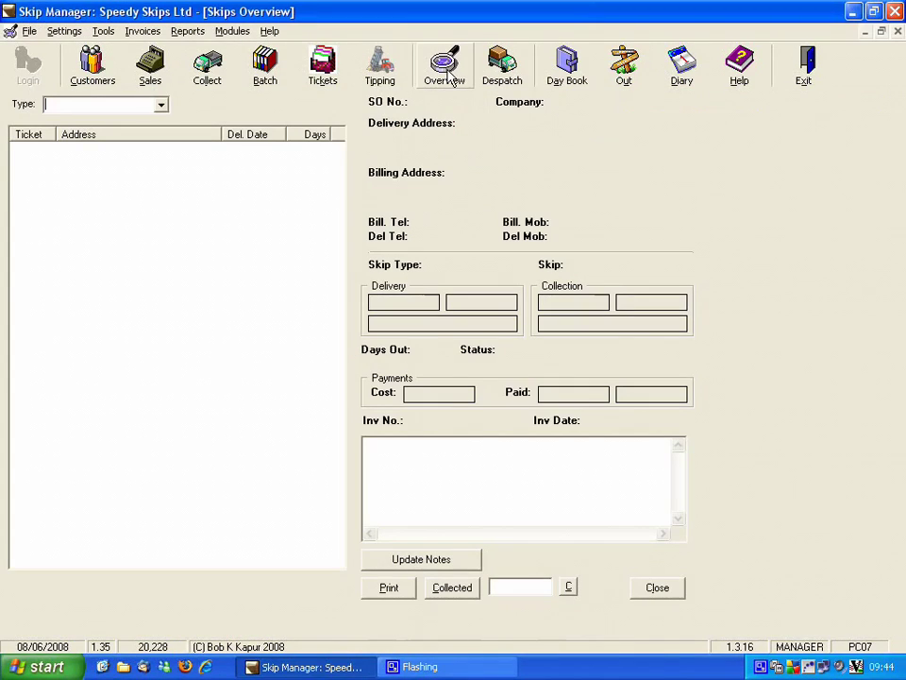
pyautogui.click(162, 105)
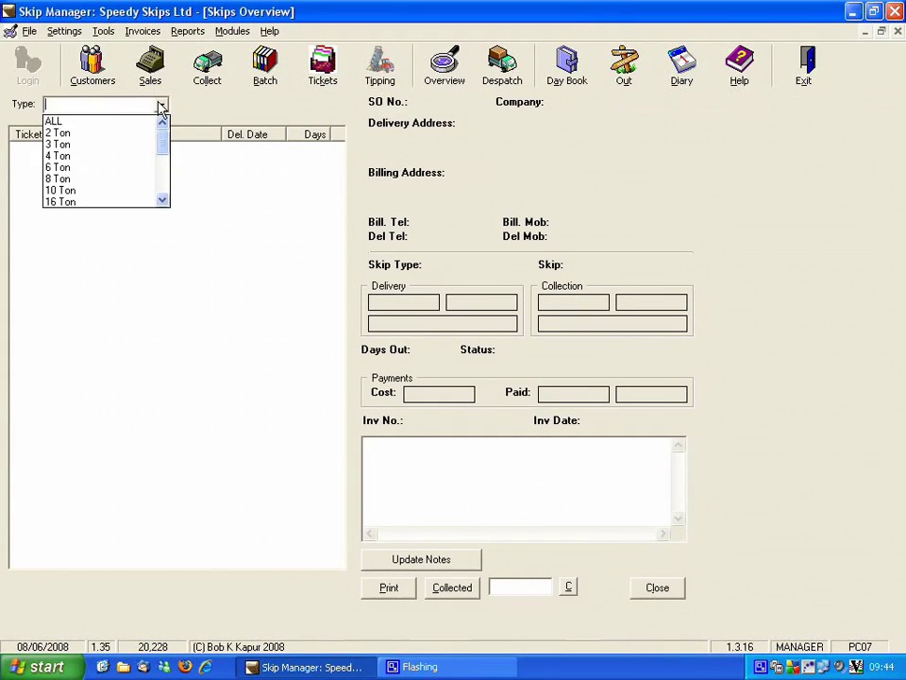
pyautogui.click(136, 126)
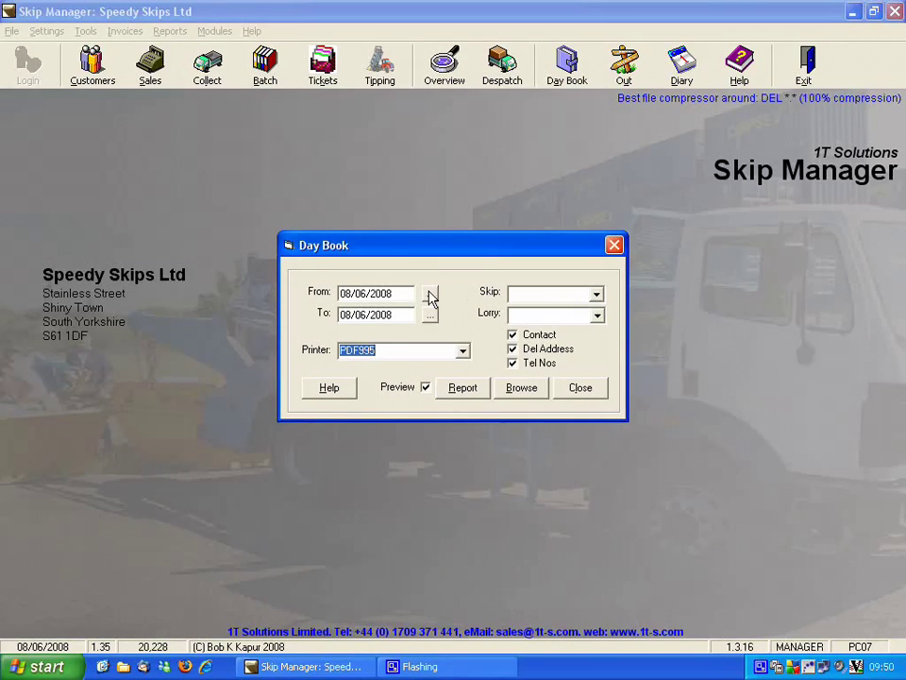
# - Set both the day book From and To dates to 07/06/2008
pyautogui.click(429, 294)
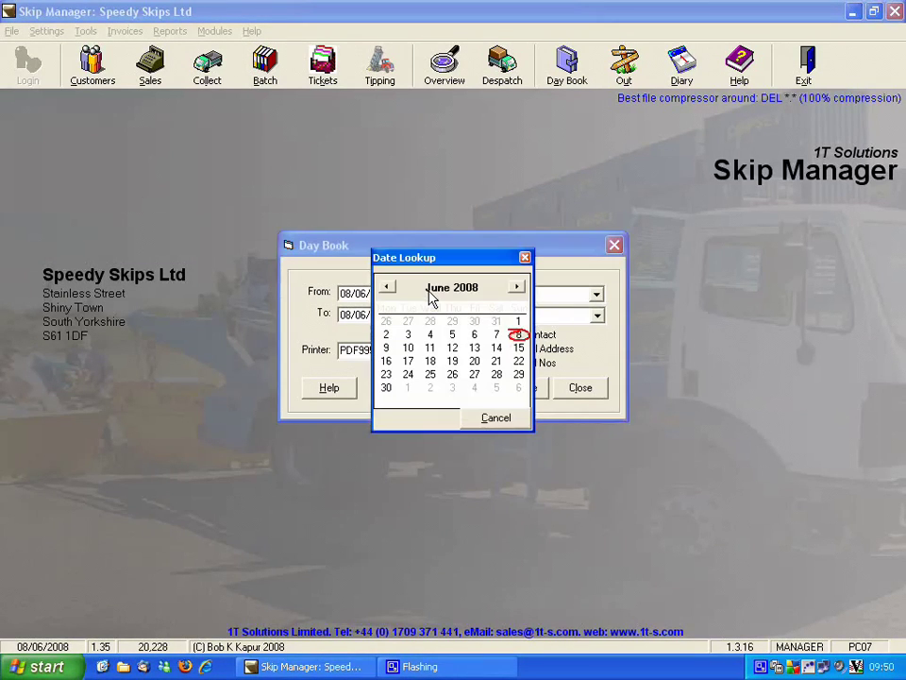
pyautogui.click(495, 336)
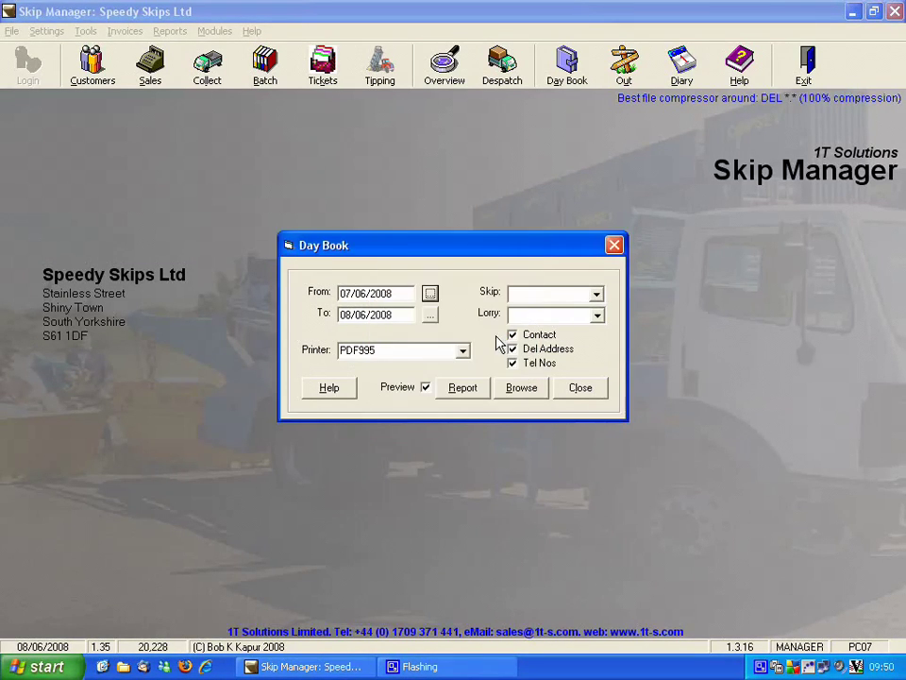
pyautogui.click(430, 300)
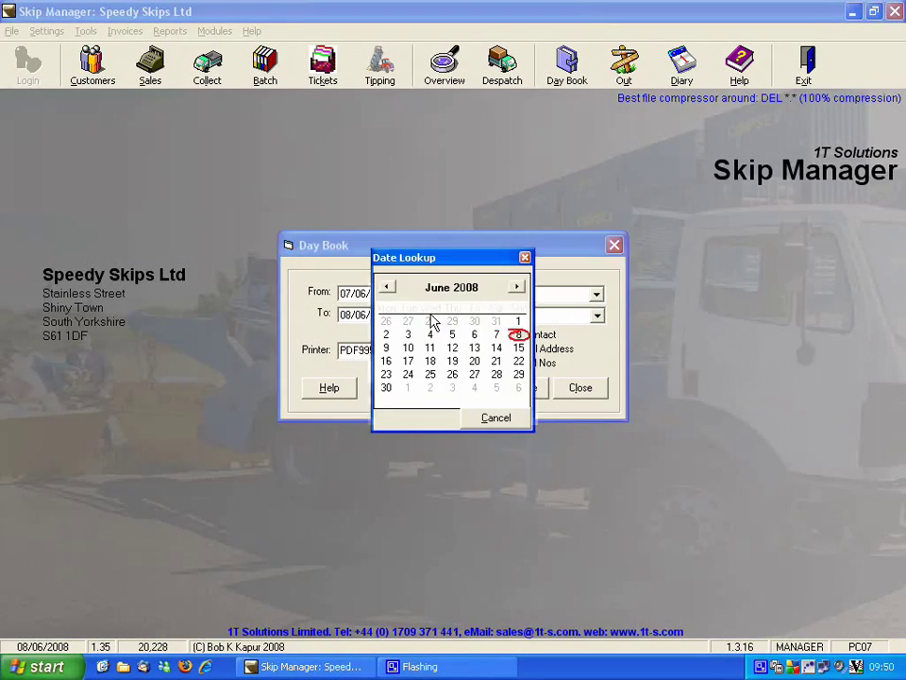
pyautogui.click(496, 336)
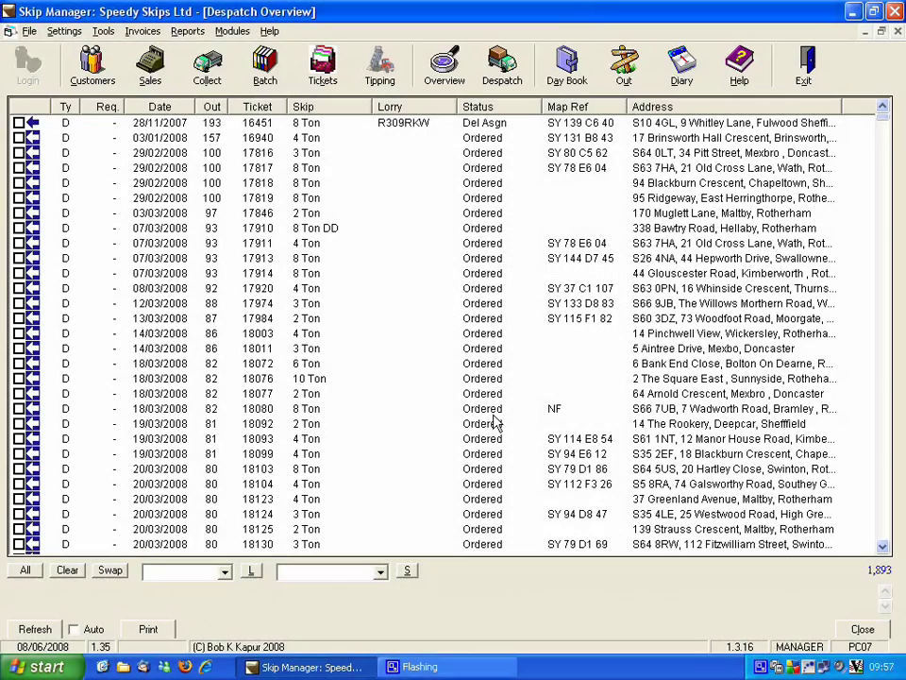
# - Mark the first four despatch jobs, tickets 16451 to 17817, for printing and review the lorry list
pyautogui.click(236, 122)
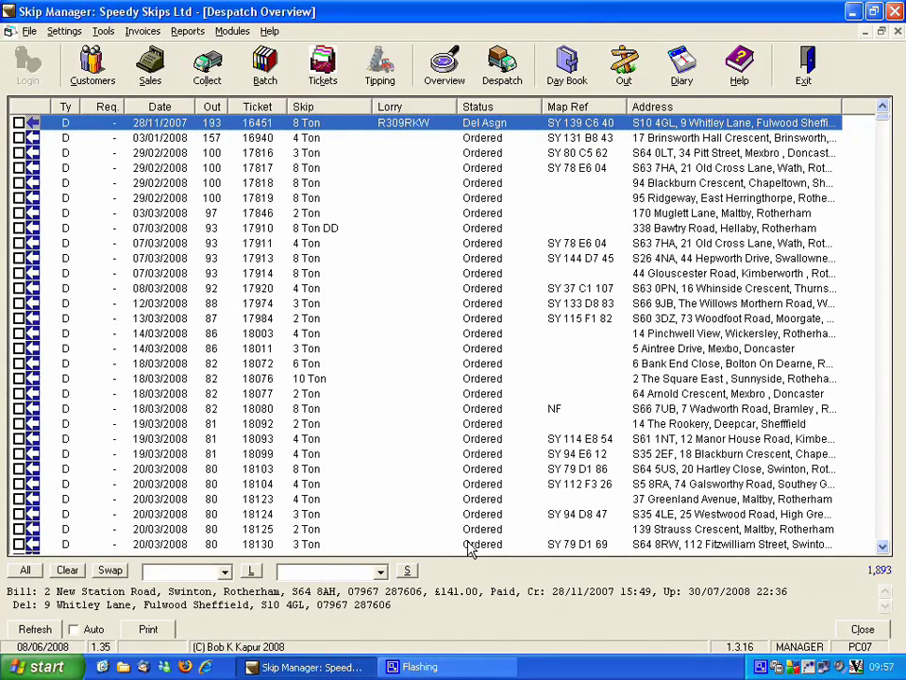
pyautogui.click(19, 122)
pyautogui.click(19, 153)
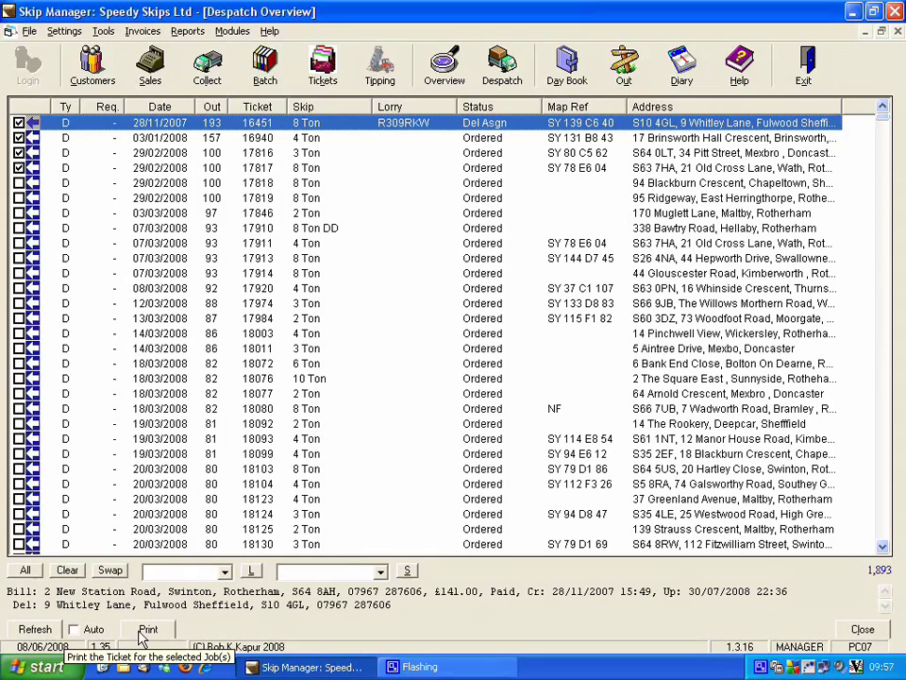
pyautogui.click(224, 571)
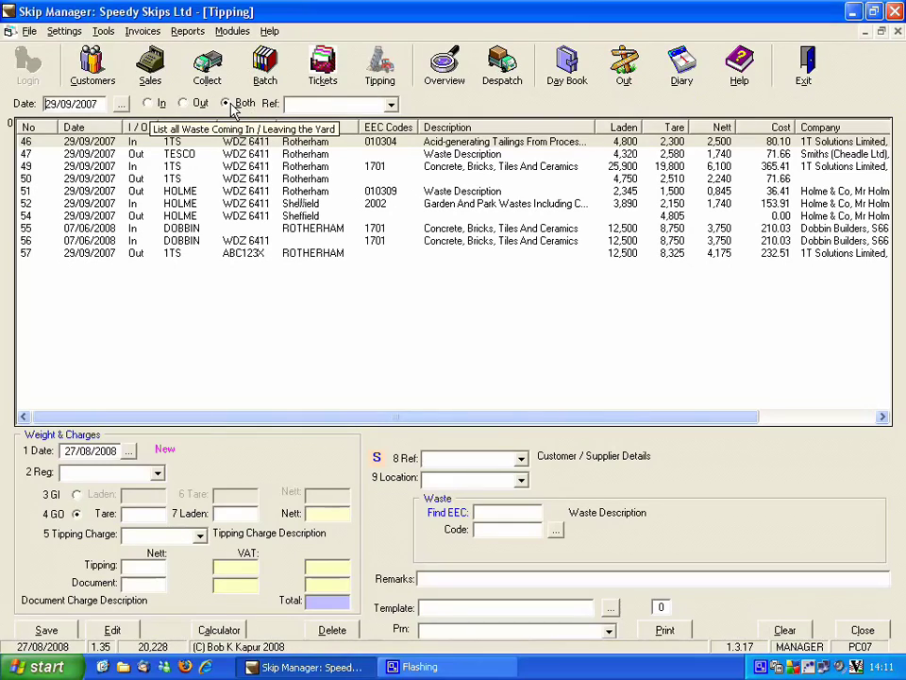
# - Enter vehicle registration ABC123X on the new tipping record
pyautogui.click(389, 105)
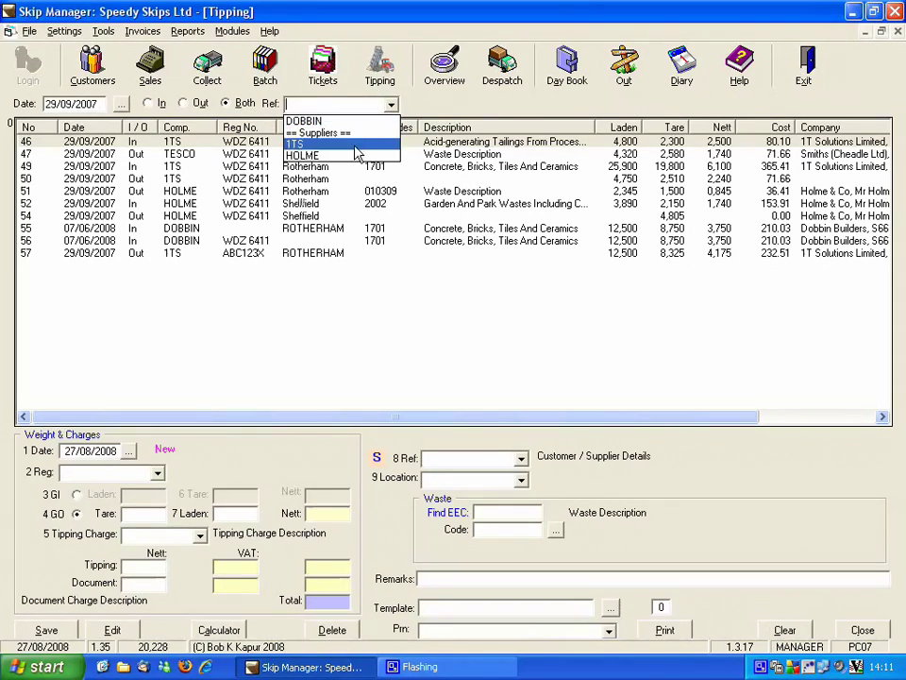
pyautogui.click(351, 103)
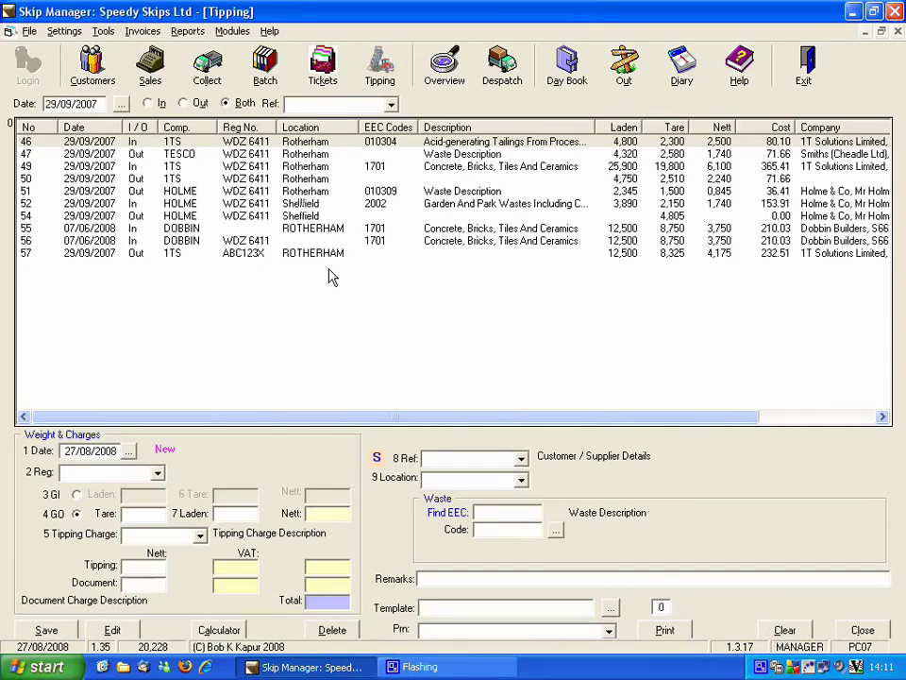
pyautogui.click(142, 471)
pyautogui.write('ABC123X')
# - Load the stored weights (3,750 net) and apply tipping charge A1, totalling 210.03
pyautogui.click(76, 495)
pyautogui.click(199, 535)
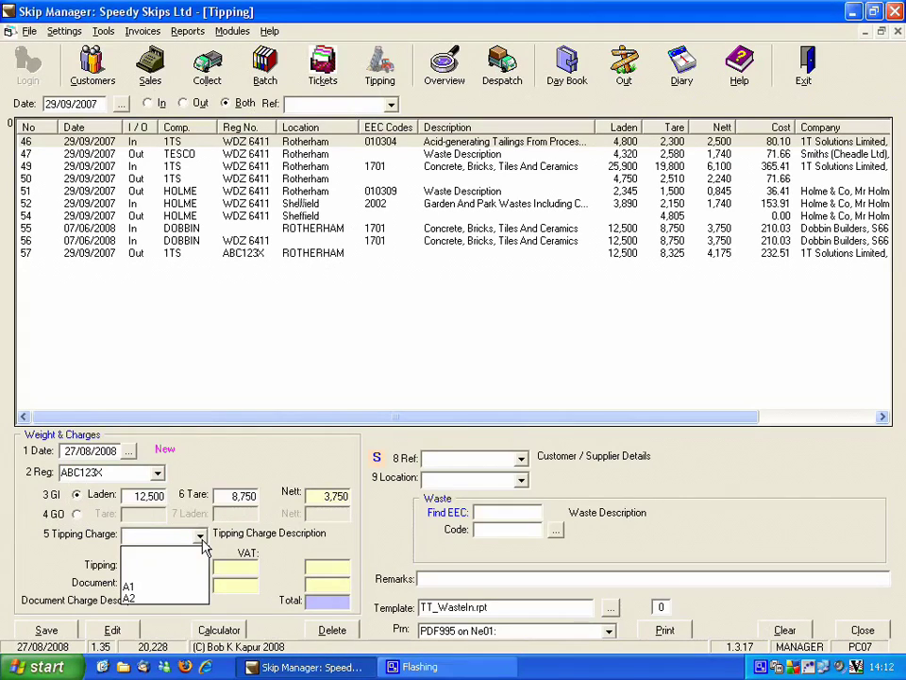
pyautogui.click(158, 587)
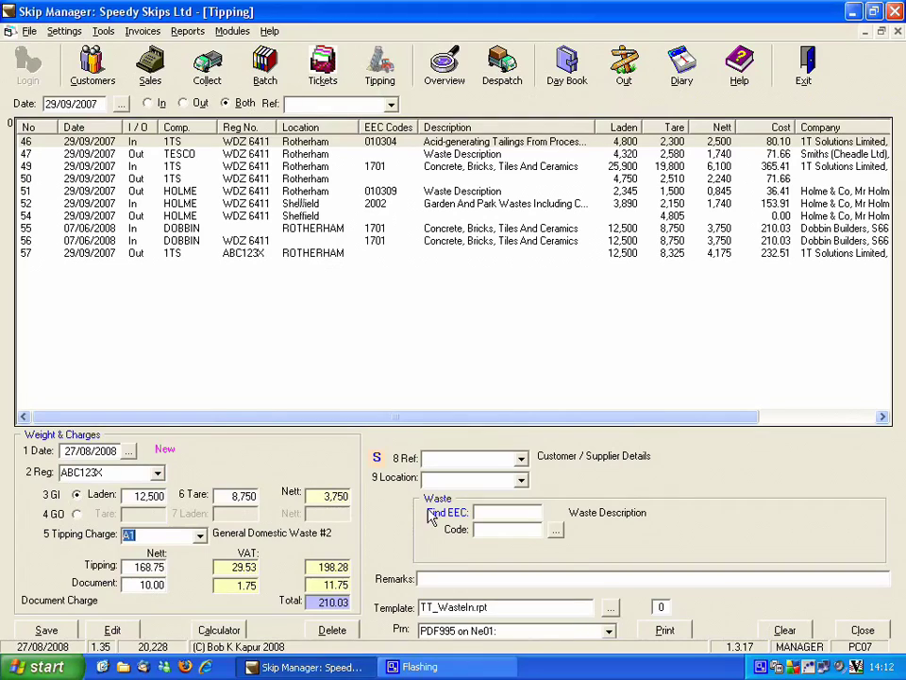
# - Set the tipping record's supplier to 1TS and waste origin location to ROTHERHAM
pyautogui.click(522, 460)
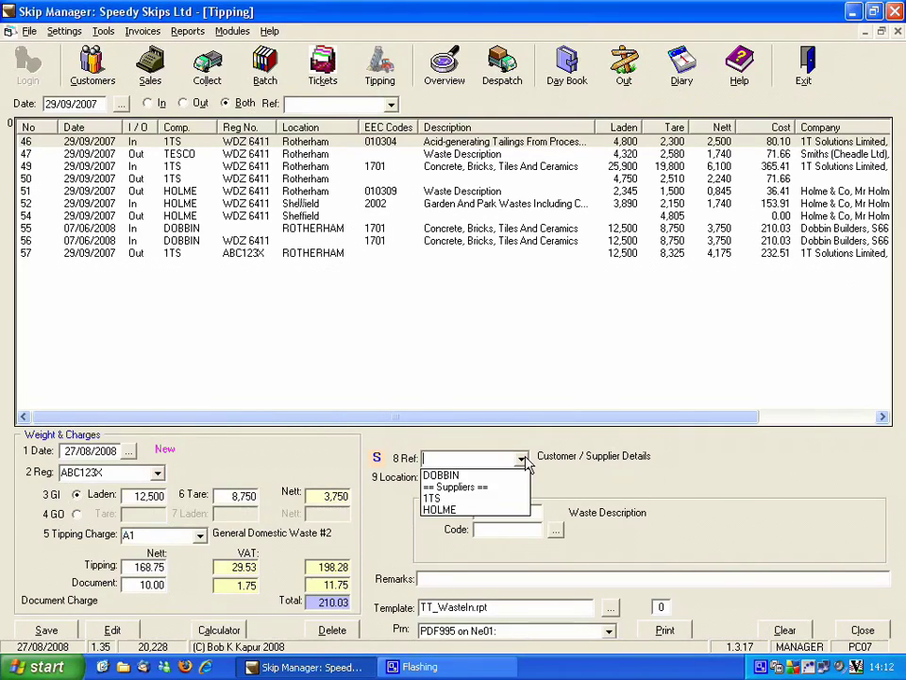
pyautogui.click(454, 498)
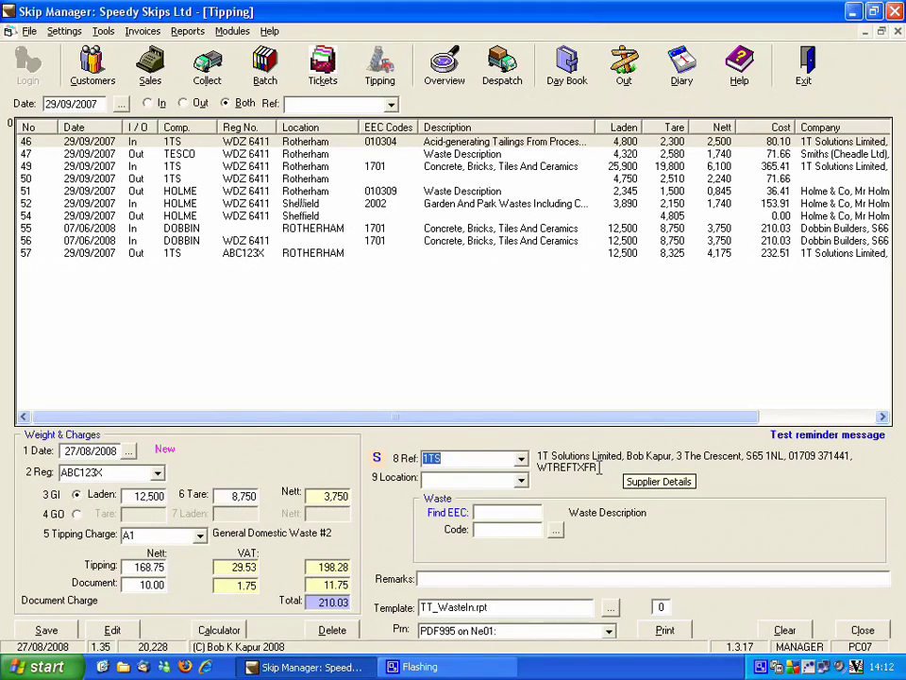
pyautogui.click(521, 483)
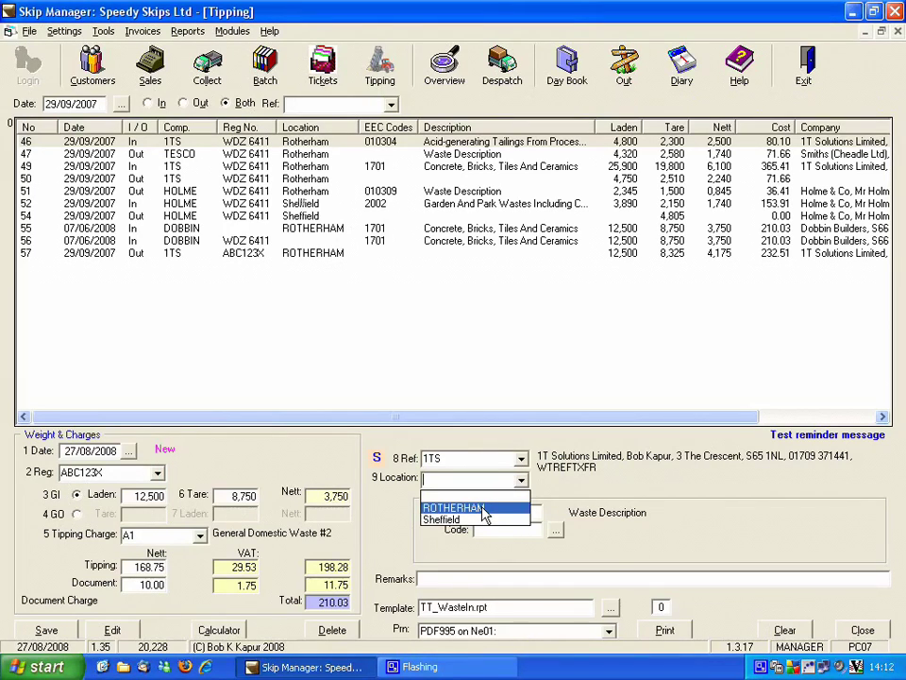
pyautogui.click(483, 512)
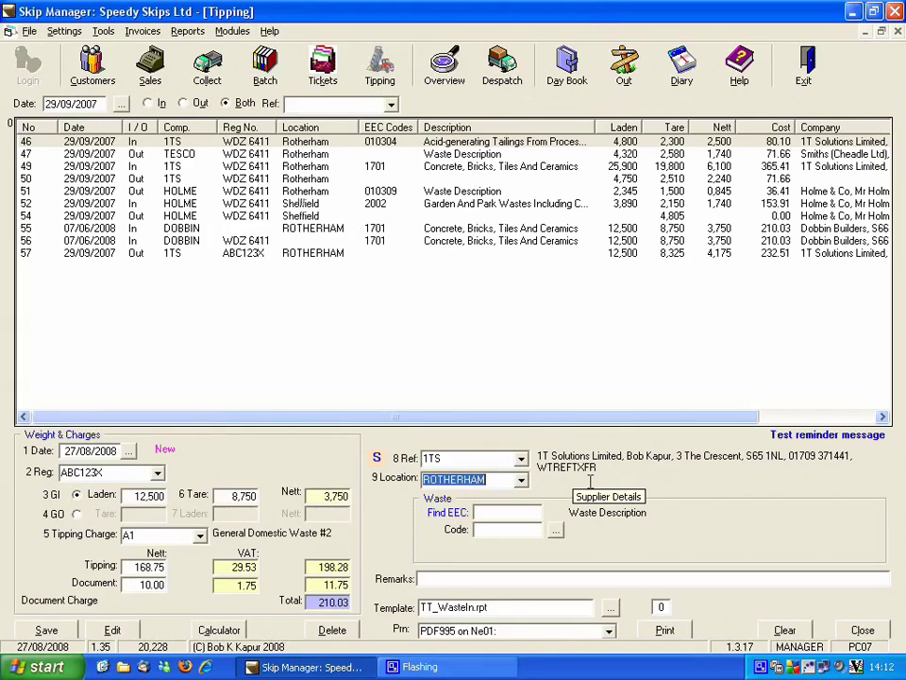
# - Search EEC codes for 'bricks' and apply waste code 1701 for concrete, bricks, tiles and ceramics
pyautogui.click(506, 514)
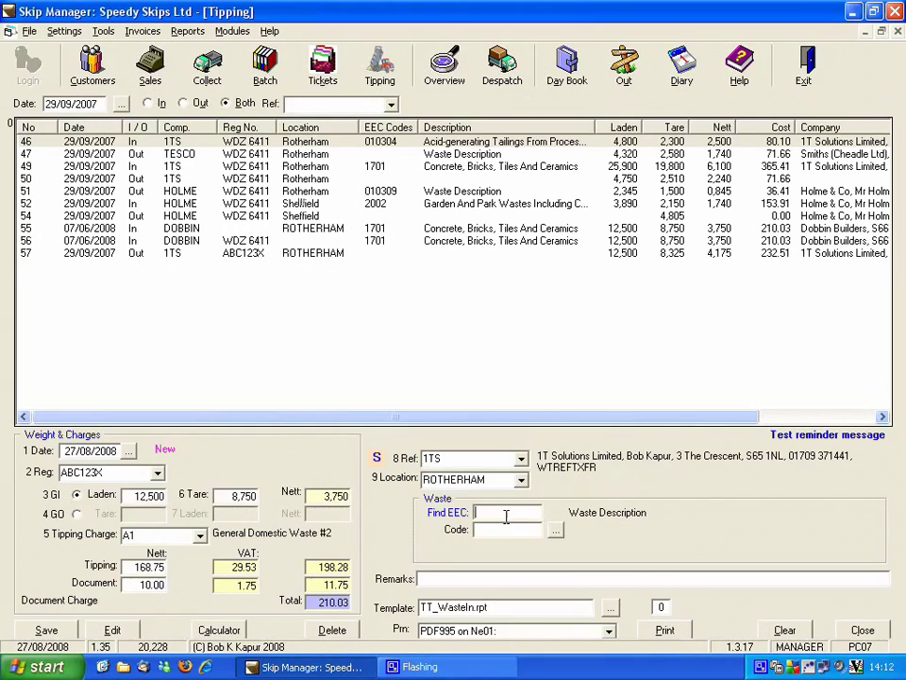
pyautogui.write('bri')
pyautogui.write('cks')
pyautogui.press('Return')
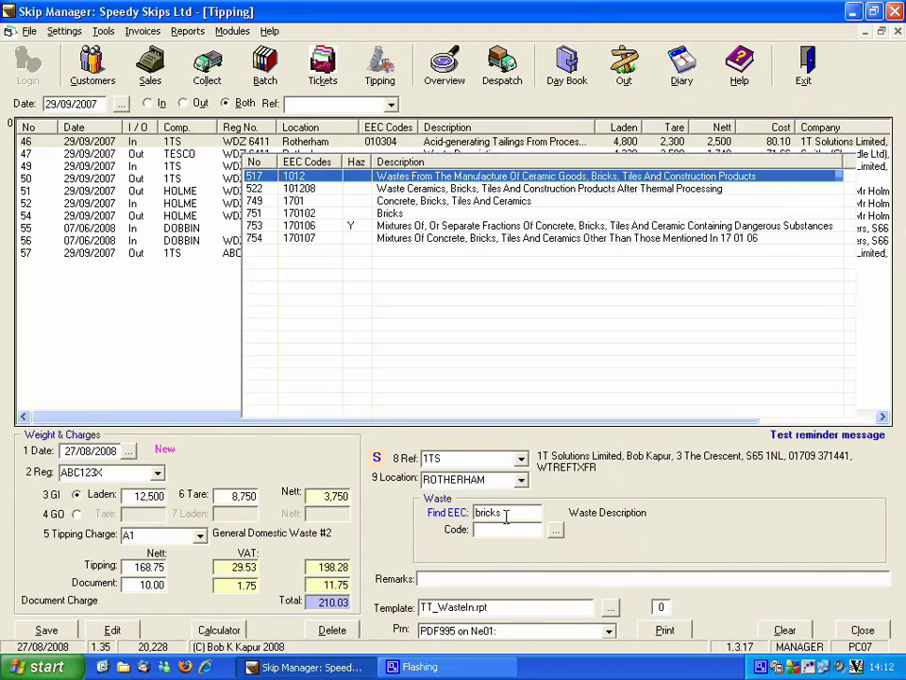
pyautogui.doubleClick(285, 200)
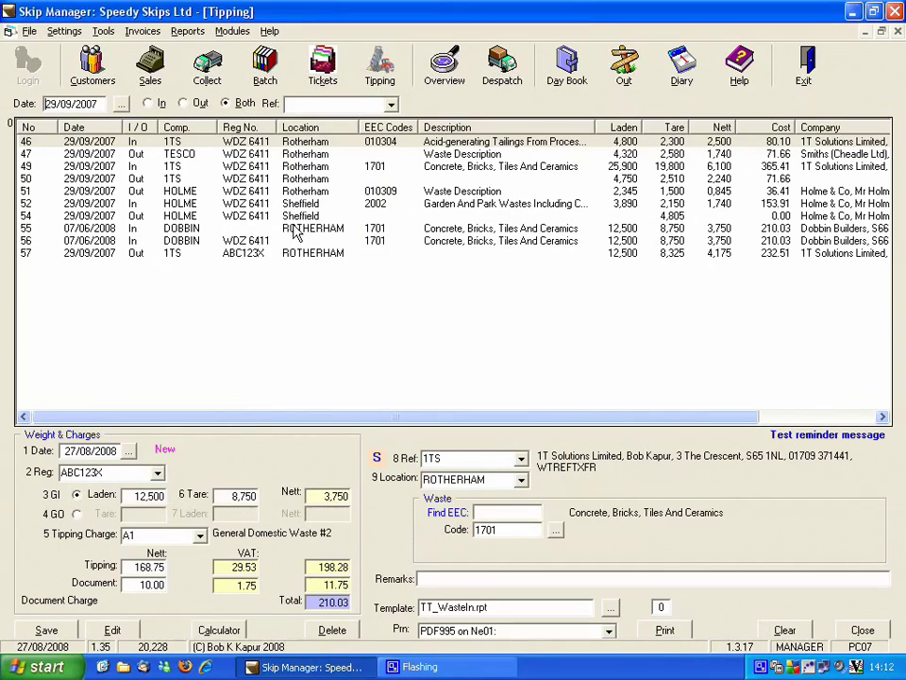